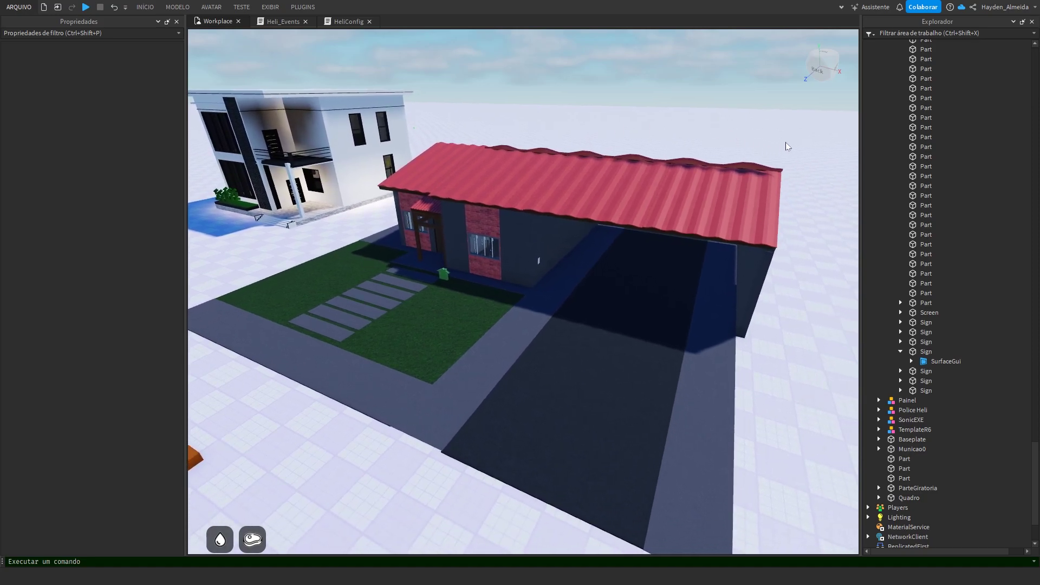
# - Select a small Part of the House model and examine its CastShadow, CanCollide and CanTouch properties
pyautogui.press('a')
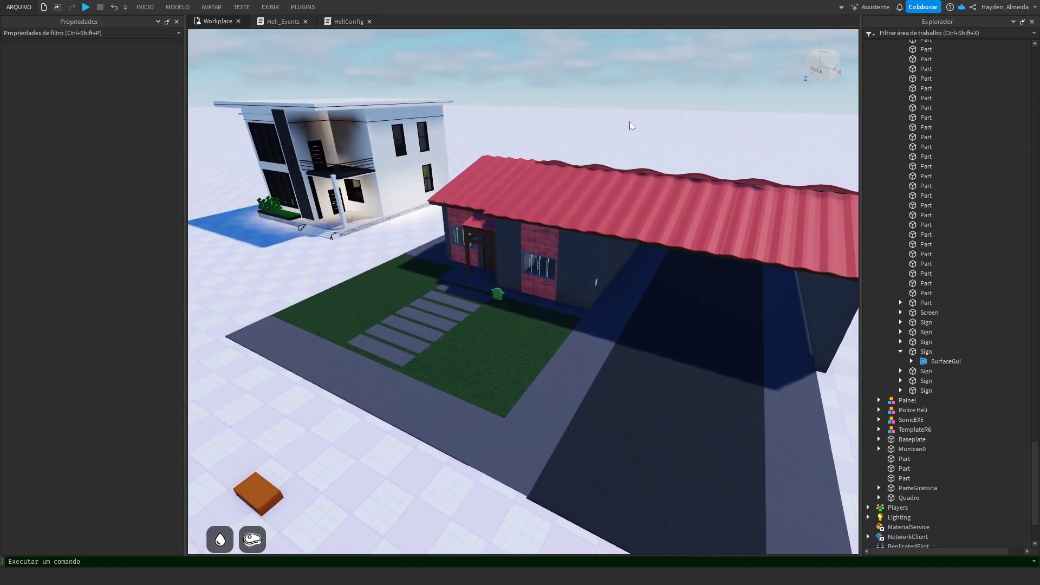
pyautogui.press('d')
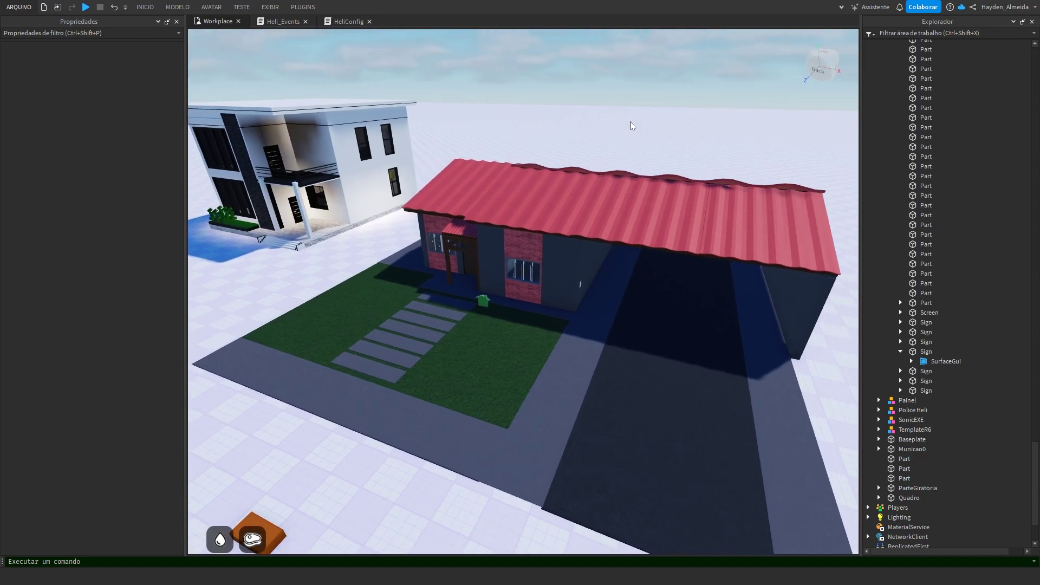
pyautogui.press('a')
pyautogui.press('w')
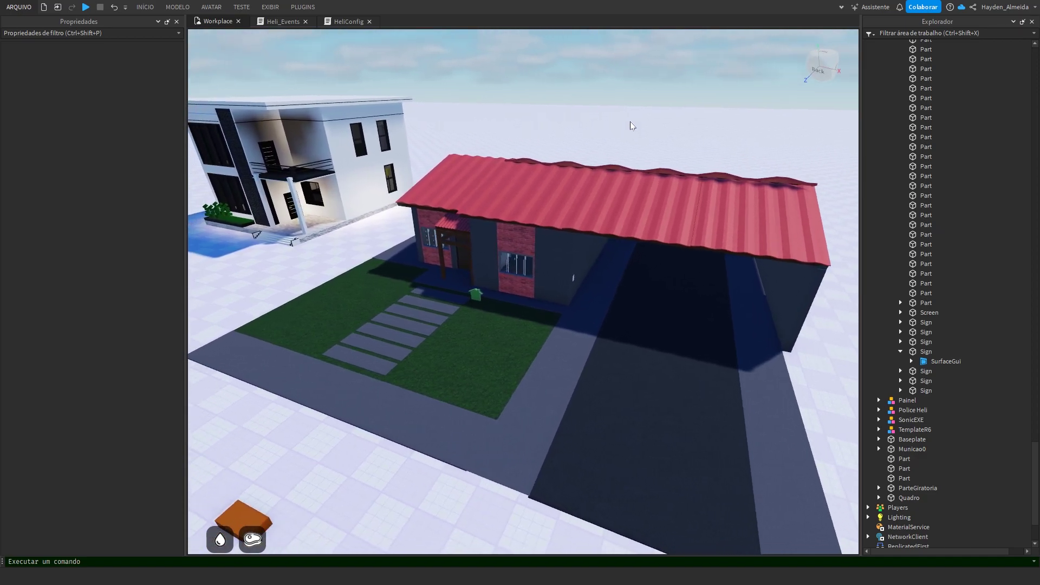
pyautogui.press('w')
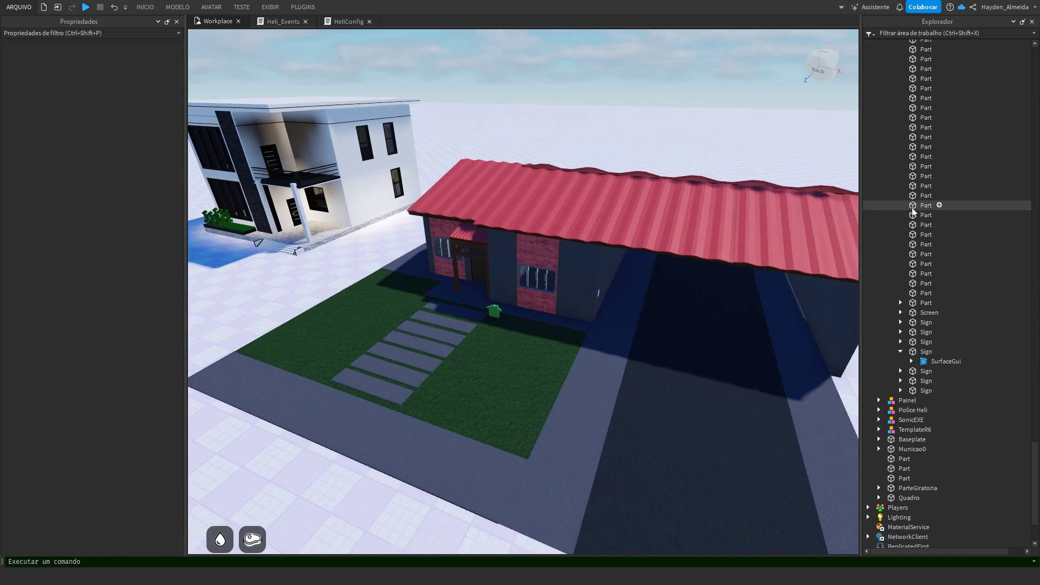
pyautogui.click(926, 205)
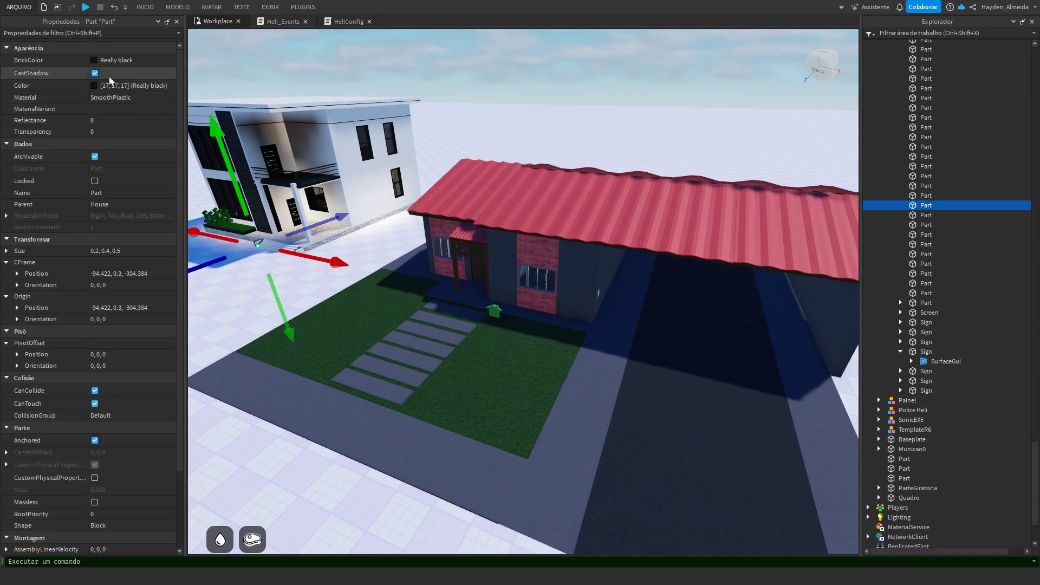
pyautogui.moveTo(178, 121); pyautogui.dragTo(183, 207)
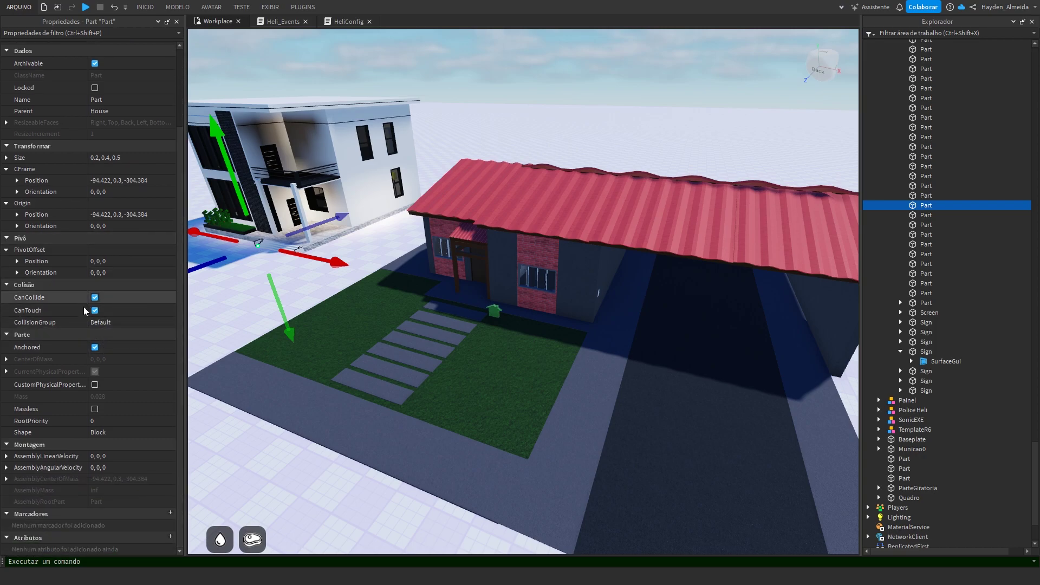
pyautogui.click(95, 298)
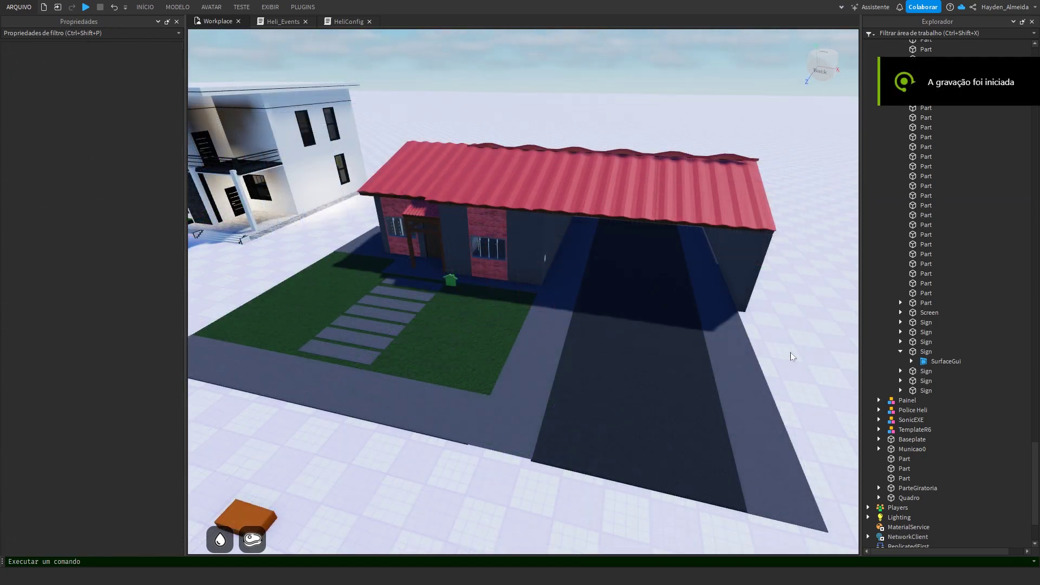
# - Examine the front of the red-roofed house, its lawn and the garage driveway from close up
pyautogui.press('w')
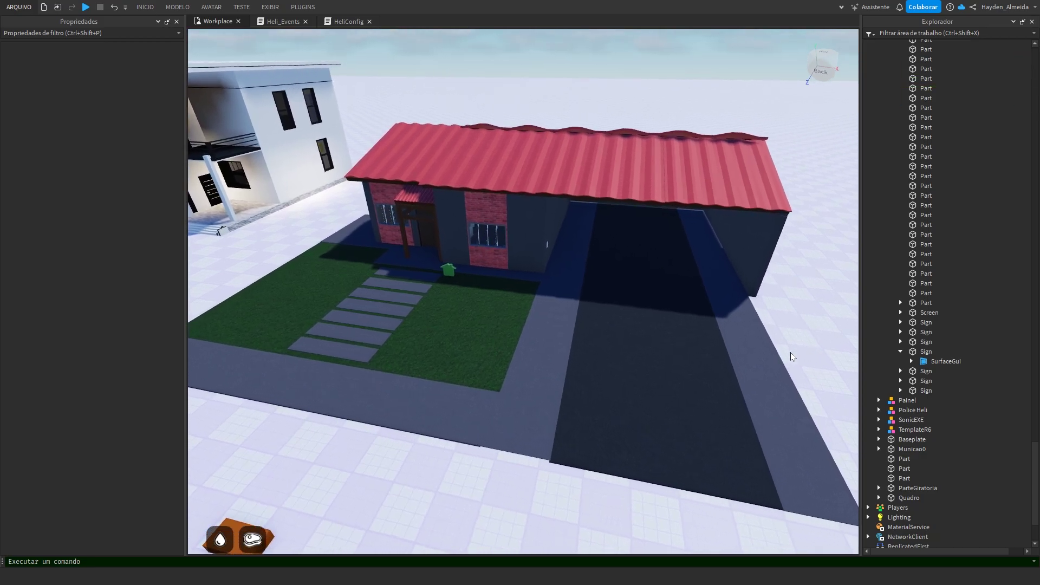
pyautogui.press('w')
pyautogui.press('a')
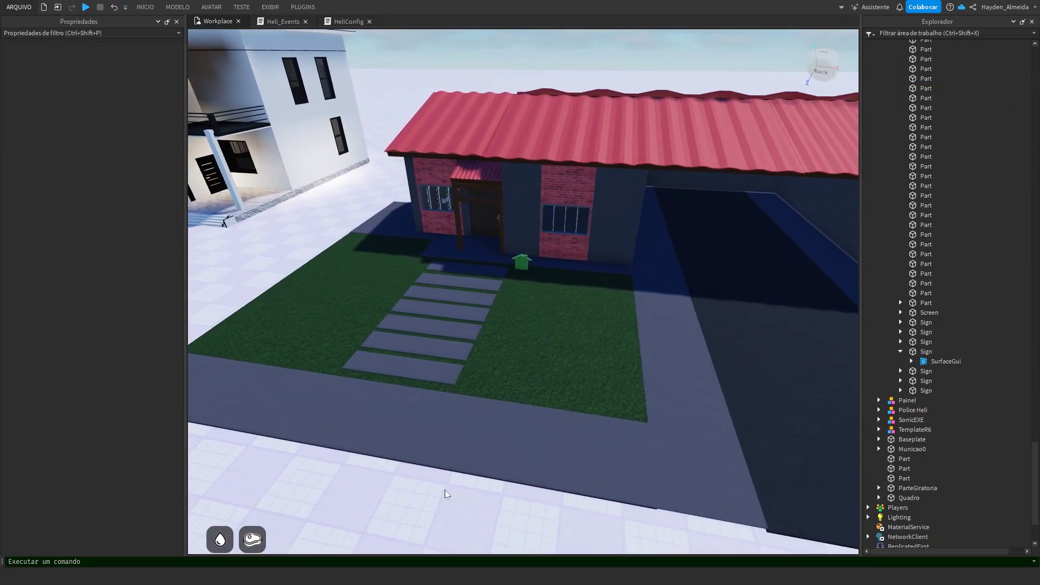
pyautogui.press('d')
pyautogui.press('w')
pyautogui.moveTo(664, 485); pyautogui.dragTo(576, 510, button='right')
pyautogui.press('w')
pyautogui.press('a')
pyautogui.press('w')
pyautogui.press('d')
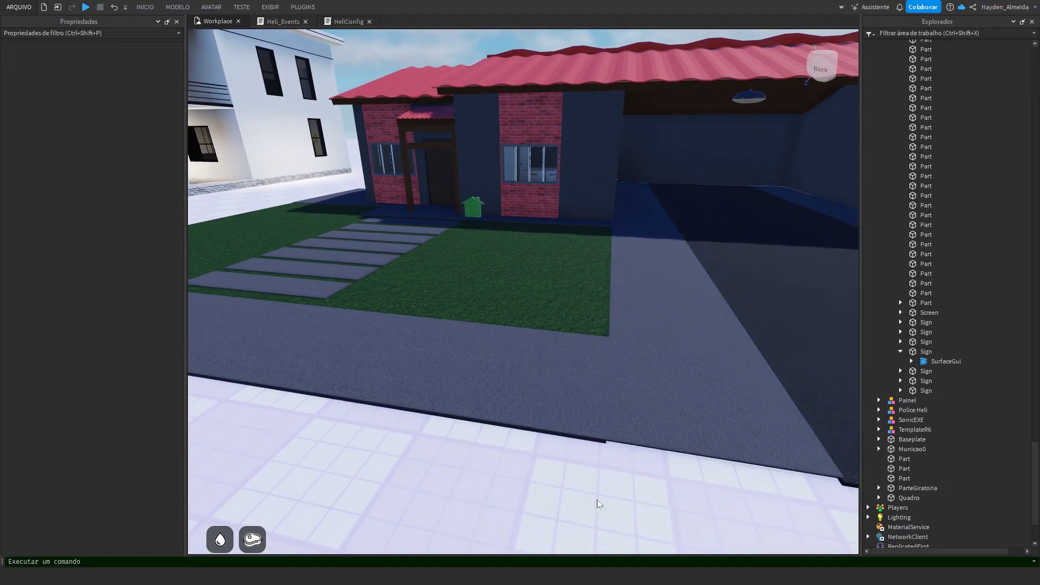
pyautogui.press('w')
pyautogui.press('d')
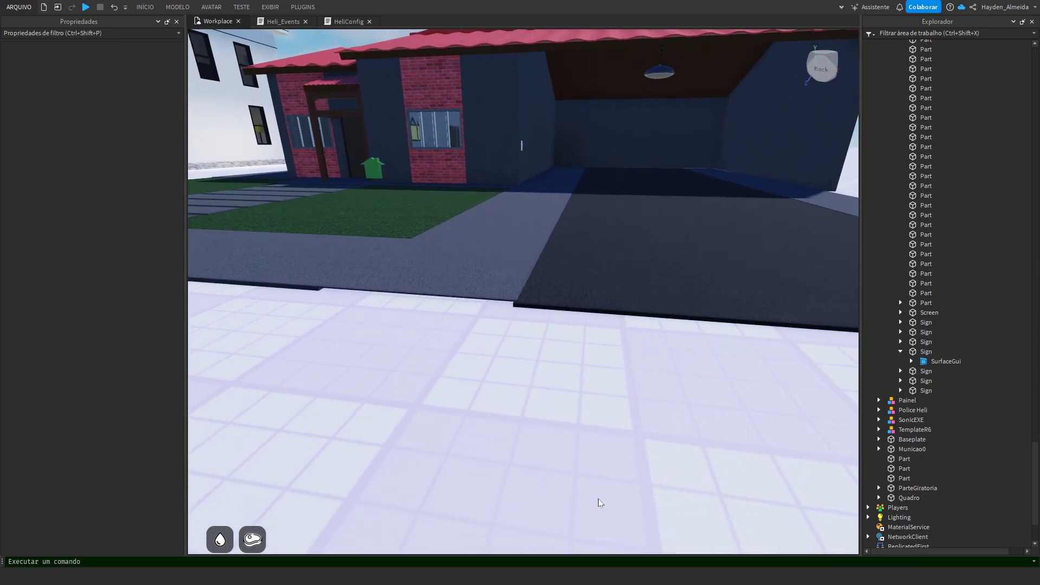
pyautogui.press('s')
# - Select the black asphalt driveway part and inspect its shadow setting and its edge along the ground
pyautogui.click(647, 296)
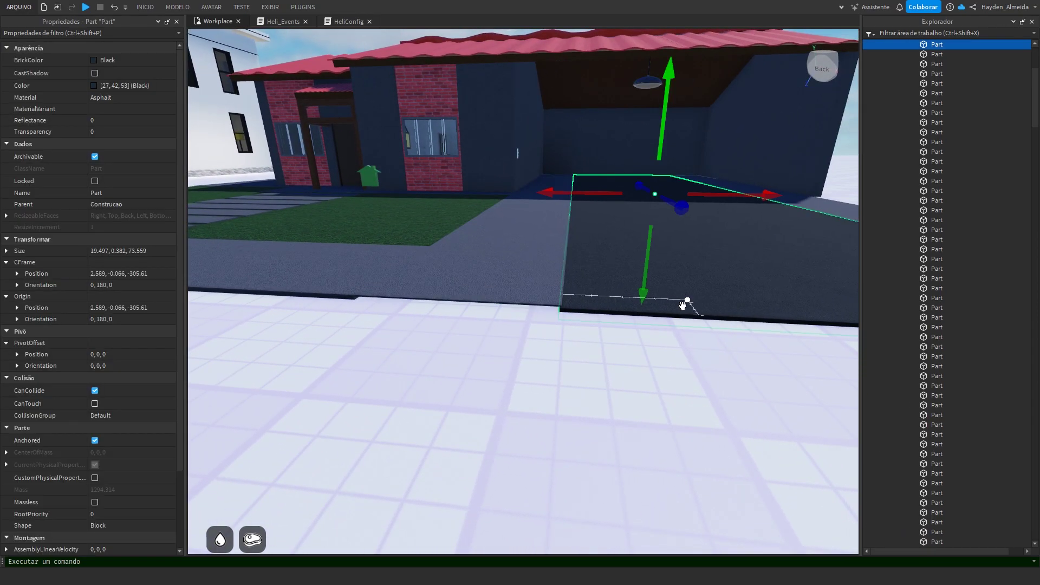
pyautogui.press('f')
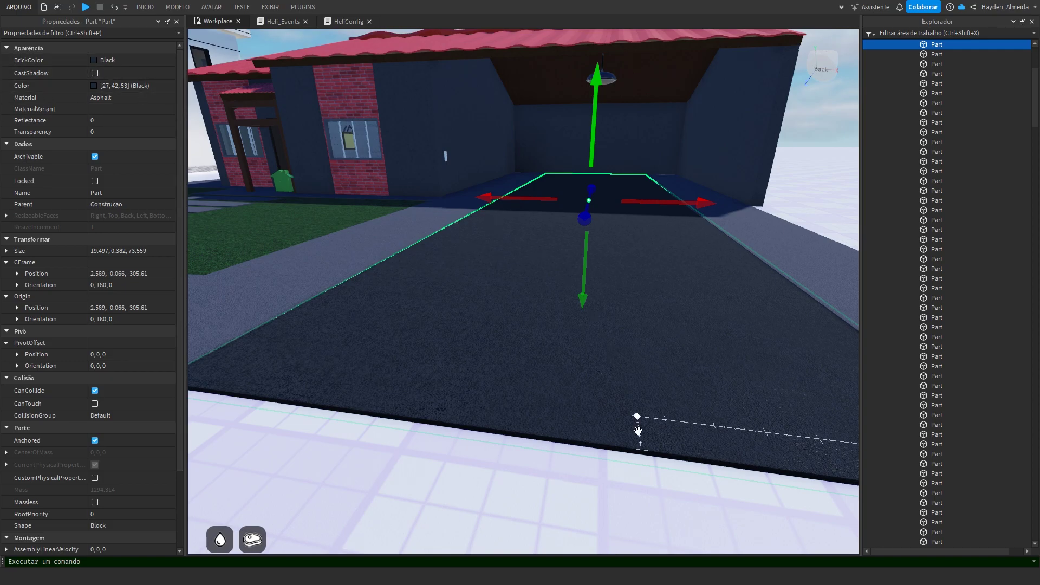
pyautogui.moveTo(451, 453); pyautogui.dragTo(450, 453, button='right')
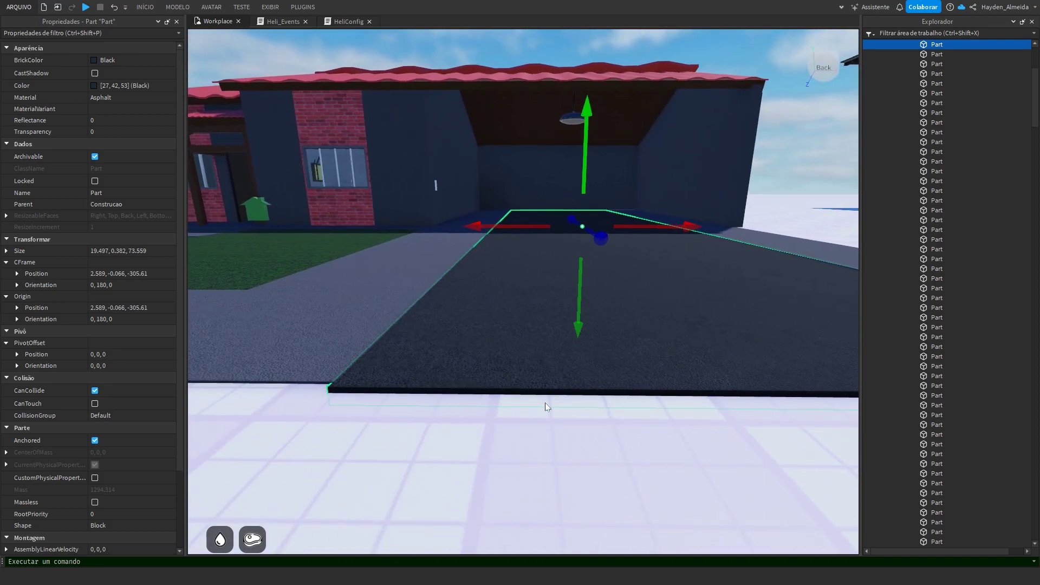
pyautogui.moveTo(544, 407); pyautogui.dragTo(544, 406, button='right')
pyautogui.moveTo(615, 400); pyautogui.dragTo(578, 412, button='right')
pyautogui.press('d')
pyautogui.press('s')
pyautogui.press('d')
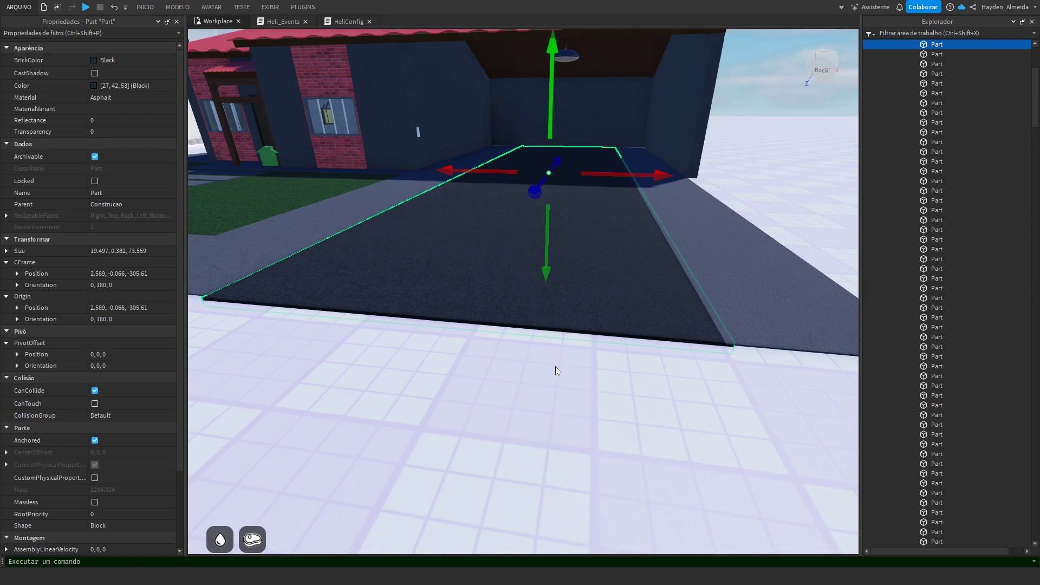
pyautogui.moveTo(554, 366); pyautogui.dragTo(554, 366, button='right')
# - Turn off CastShadow for the brown panel under the garage roof and for the Telhado roof sheet at the garage's outer end
pyautogui.press('e')
pyautogui.moveTo(647, 225); pyautogui.dragTo(647, 225, button='right')
pyautogui.press('d')
pyautogui.click(652, 206)
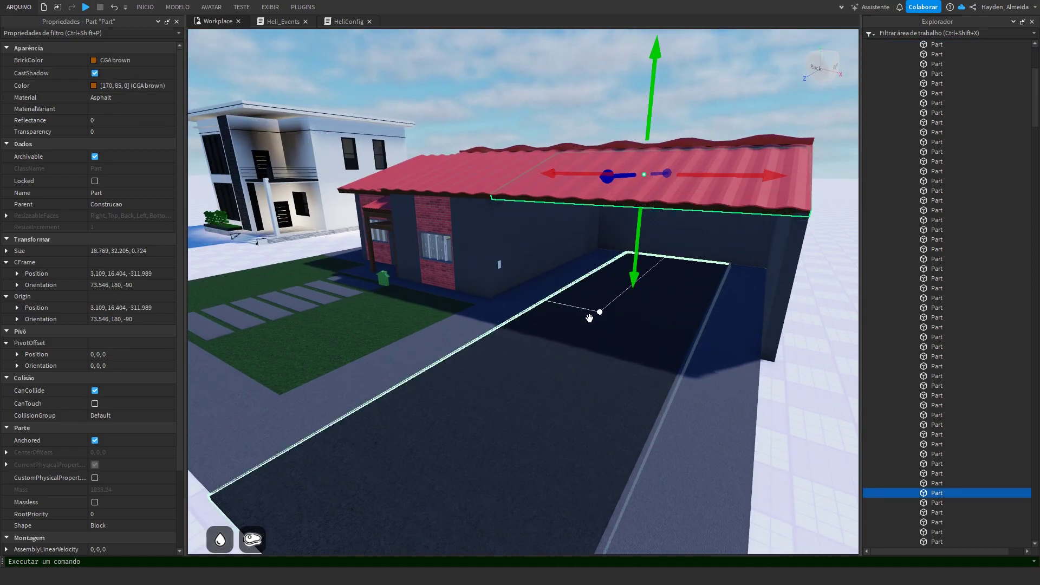
pyautogui.press('f')
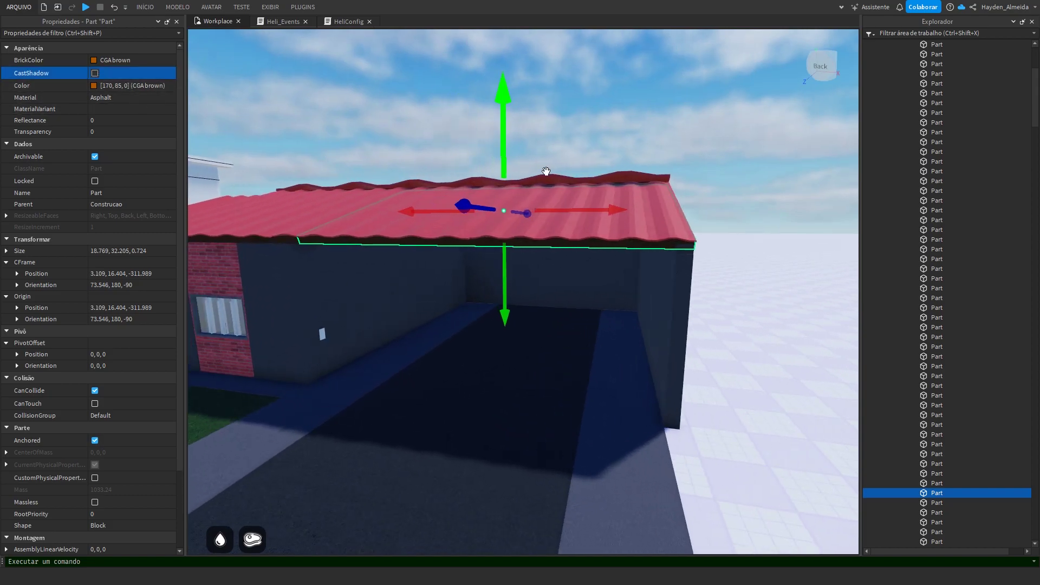
pyautogui.click(641, 198)
pyautogui.click(95, 73)
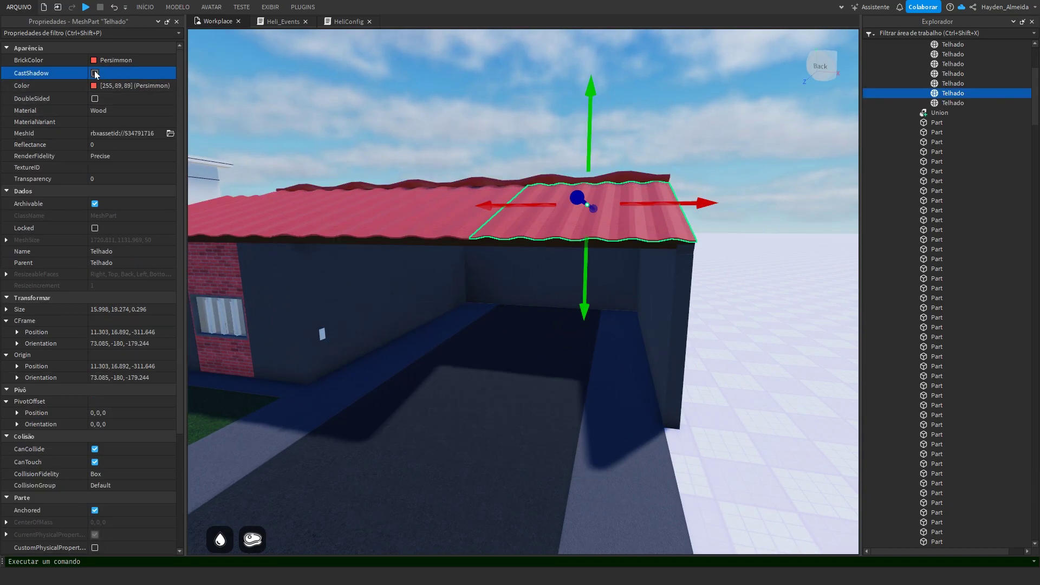
# - Examine how the shadow falls on the garage floor and driveway from several angles
pyautogui.press('w')
pyautogui.moveTo(599, 363); pyautogui.dragTo(599, 363, button='right')
pyautogui.moveTo(594, 251); pyautogui.dragTo(594, 251, button='right')
pyautogui.press('s')
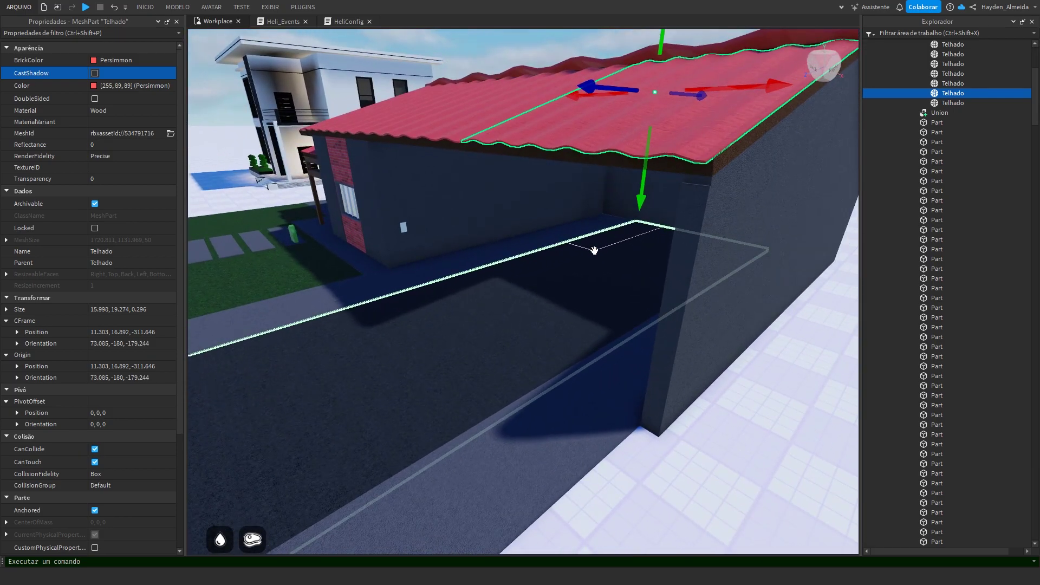
pyautogui.moveTo(538, 184); pyautogui.dragTo(538, 185, button='right')
pyautogui.scroll(5, 537, 184)
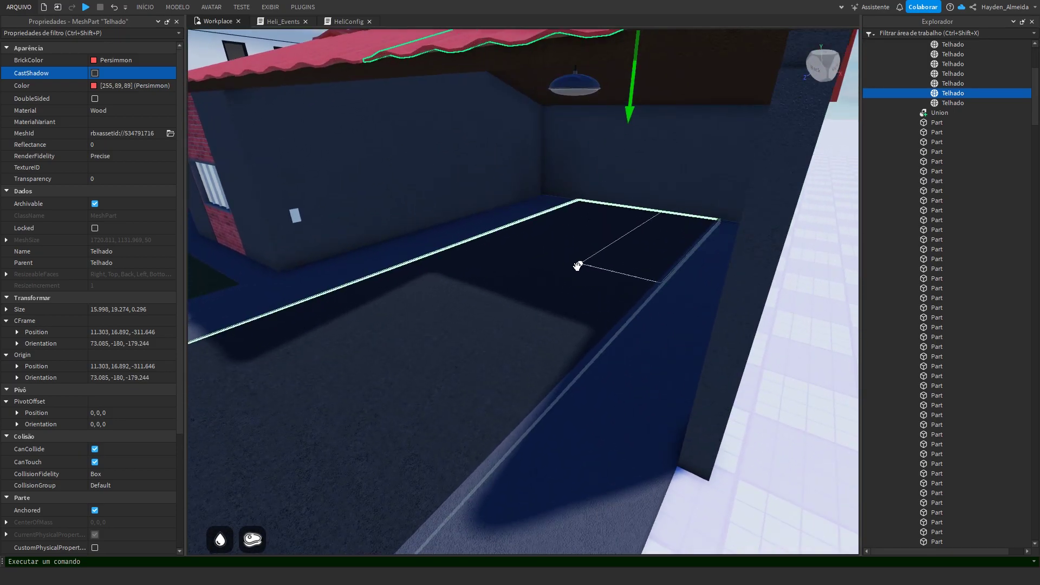
pyautogui.scroll(-5, 538, 279)
# - Select the brown panel together with the roof sheet and turn their CastShadow back on
pyautogui.keyDown('ctrl'); pyautogui.click(587, 189); pyautogui.keyUp('ctrl')
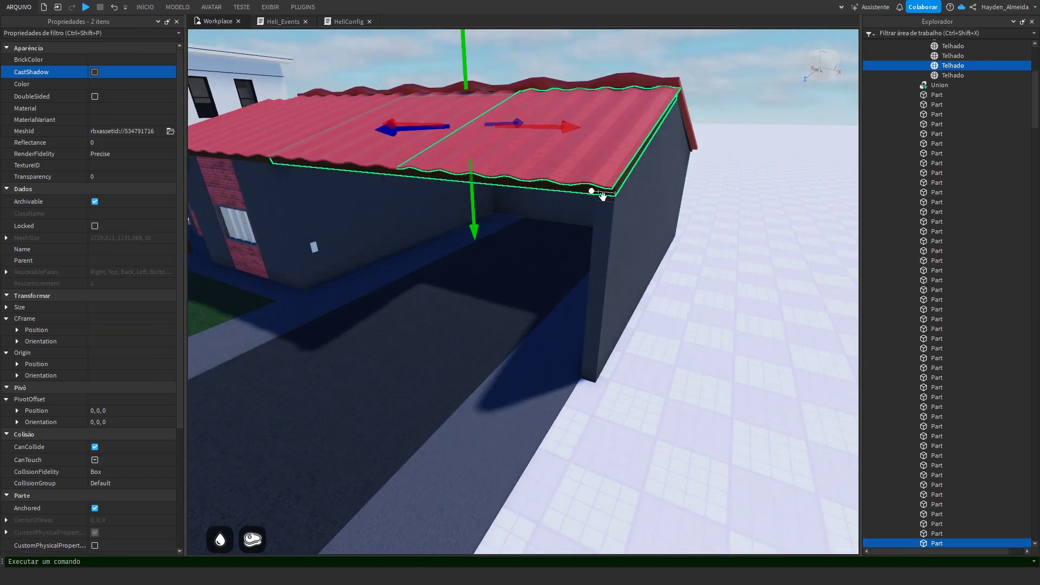
pyautogui.moveTo(561, 284); pyautogui.dragTo(561, 285, button='right')
pyautogui.click(95, 72)
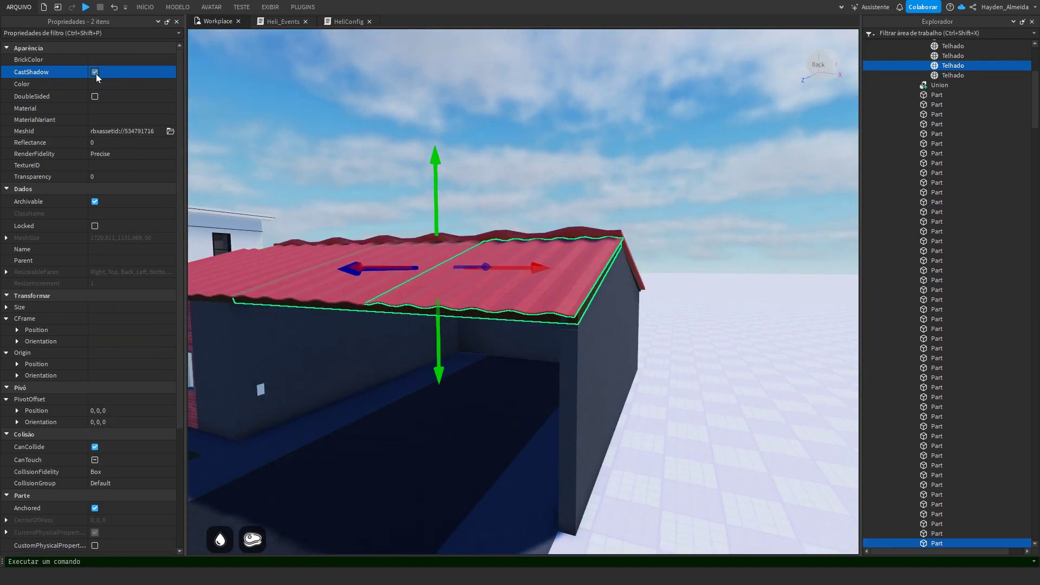
# - Turn CastShadow off and back on for the garage's outer side wall
pyautogui.click(580, 178)
pyautogui.moveTo(537, 266); pyautogui.dragTo(574, 294, button='right')
pyautogui.click(570, 252)
pyautogui.click(95, 72)
pyautogui.click(95, 72)
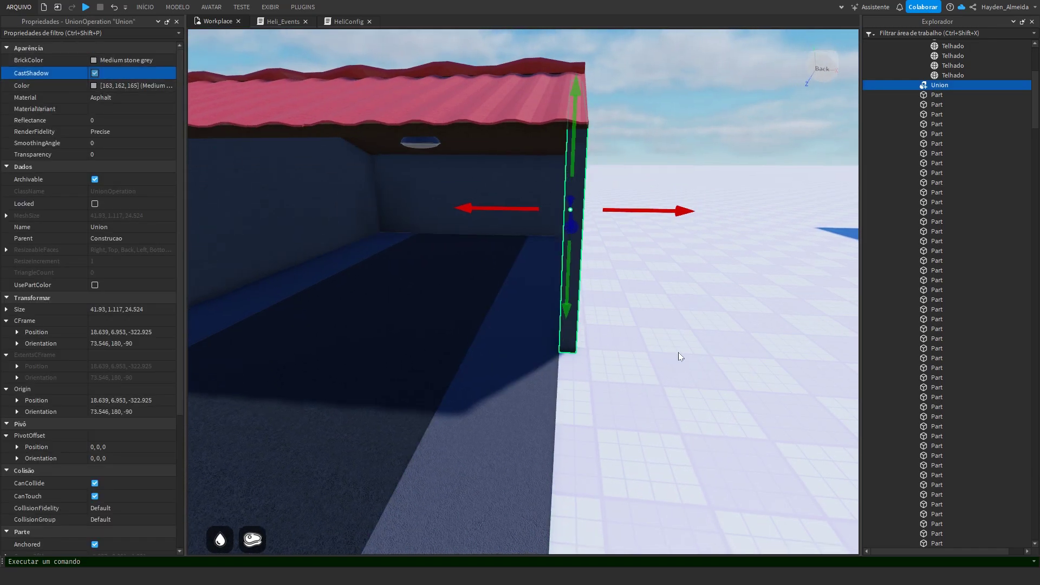
# - Select the six walkway slabs, the lawn and the front pavement together and toggle their CastShadow, ending with it off
pyautogui.press('f')
pyautogui.moveTo(647, 361)
pyautogui.mouseDown(button='right')
pyautogui.moveTo(594, 313)
pyautogui.moveTo(689, 345)
pyautogui.moveTo(667, 355)
pyautogui.mouseUp(button='right')
pyautogui.press('d')
pyautogui.press('a')
pyautogui.press('a')
pyautogui.moveTo(406, 287); pyautogui.dragTo(462, 300, button='right')
pyautogui.press('w')
pyautogui.click(501, 307)
pyautogui.keyDown('ctrl'); pyautogui.click(537, 303); pyautogui.keyUp('ctrl')
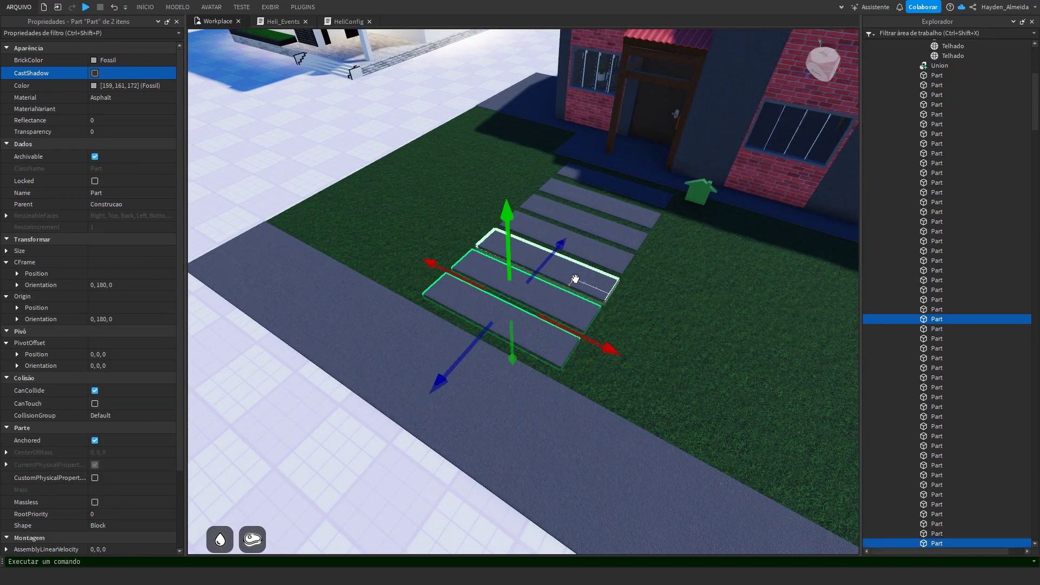
pyautogui.keyDown('ctrl'); pyautogui.click(611, 256); pyautogui.keyUp('ctrl')
pyautogui.keyDown('ctrl'); pyautogui.click(625, 233); pyautogui.keyUp('ctrl')
pyautogui.keyDown('ctrl'); pyautogui.click(640, 215); pyautogui.keyUp('ctrl')
pyautogui.keyDown('ctrl'); pyautogui.click(685, 277); pyautogui.keyUp('ctrl')
pyautogui.keyDown('ctrl'); pyautogui.click(377, 330); pyautogui.keyUp('ctrl')
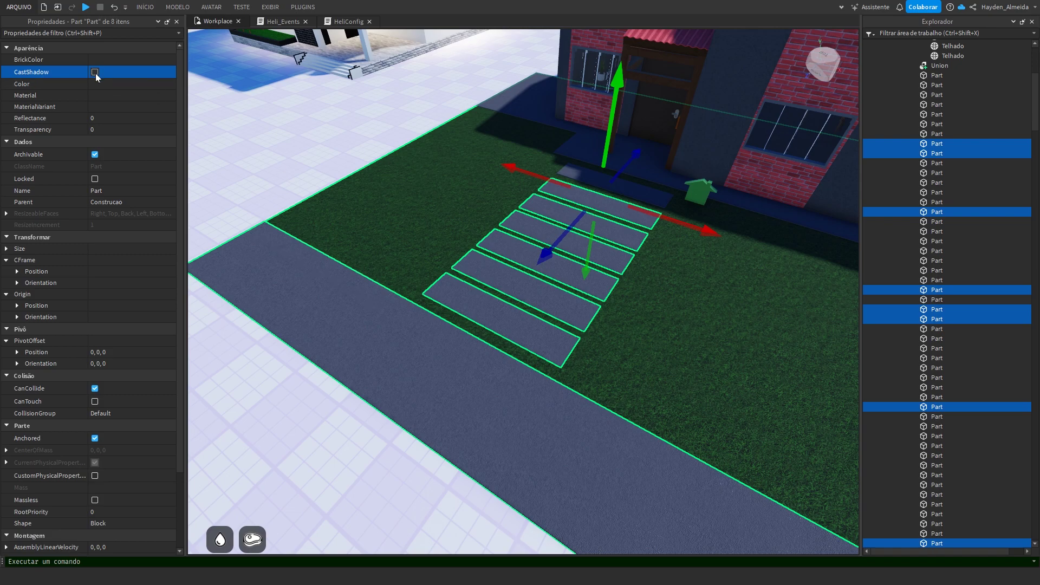
pyautogui.moveTo(302, 157); pyautogui.dragTo(173, 125, button='right')
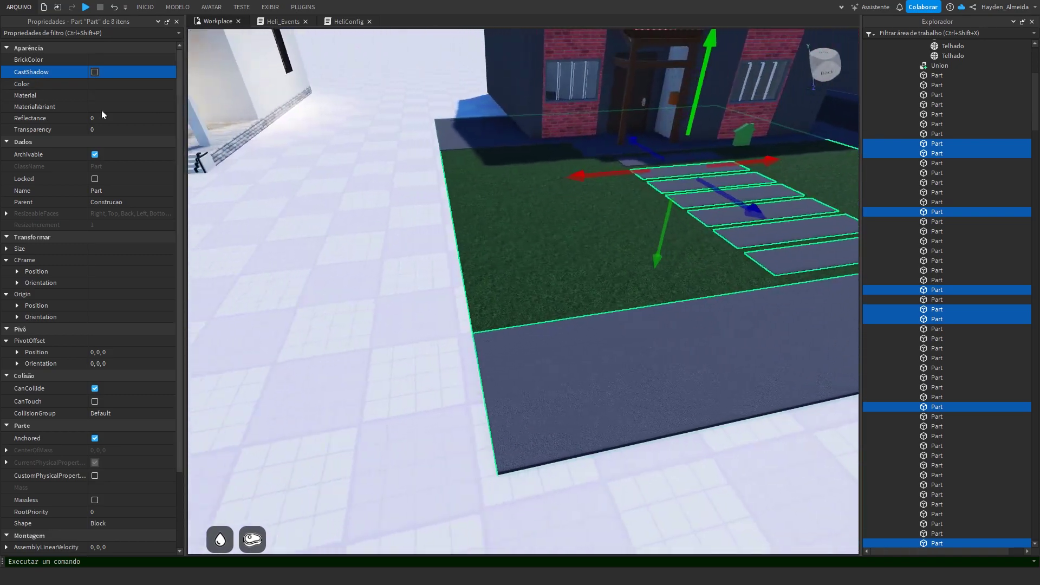
pyautogui.click(97, 73)
pyautogui.click(96, 74)
pyautogui.click(101, 74)
# - Examine the shadows on the lawn, walkway and house front from several angles
pyautogui.moveTo(789, 315); pyautogui.dragTo(432, 374, button='right')
pyautogui.press('s')
pyautogui.moveTo(523, 423); pyautogui.dragTo(524, 423, button='right')
pyautogui.press('d')
pyautogui.press('a')
pyautogui.press('s')
pyautogui.press('d')
pyautogui.moveTo(606, 396); pyautogui.dragTo(605, 397, button='right')
pyautogui.press('e')
pyautogui.moveTo(521, 145); pyautogui.dragTo(521, 145, button='right')
pyautogui.press('a')
pyautogui.press('e')
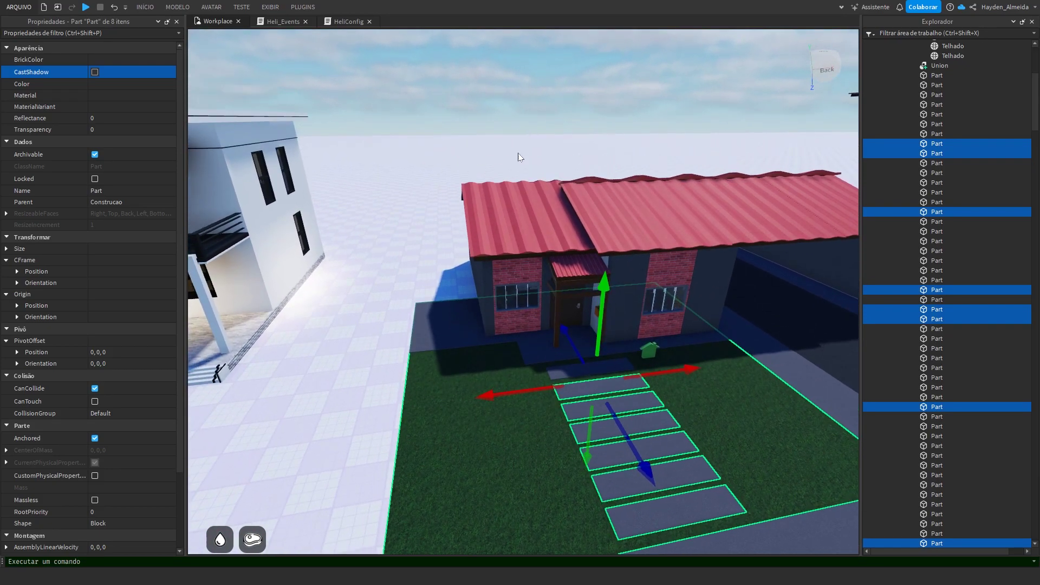
# - Go inside the house, select the light switch on the interior wall and check its CastShadow setting
pyautogui.click(594, 157)
pyautogui.press('d')
pyautogui.moveTo(594, 157); pyautogui.dragTo(594, 157, button='right')
pyautogui.press('d')
pyautogui.moveTo(587, 304); pyautogui.dragTo(599, 310, button='right')
pyautogui.press('a')
pyautogui.press('d')
pyautogui.press('a')
pyautogui.press('w')
pyautogui.press('d')
pyautogui.press('d')
pyautogui.click(585, 276)
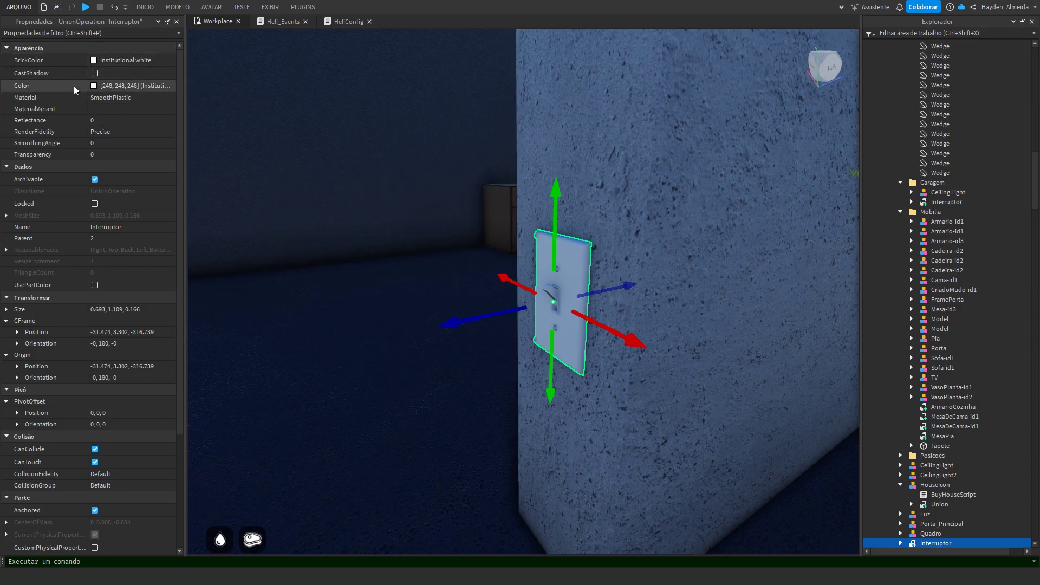
pyautogui.moveTo(449, 225); pyautogui.dragTo(450, 225, button='right')
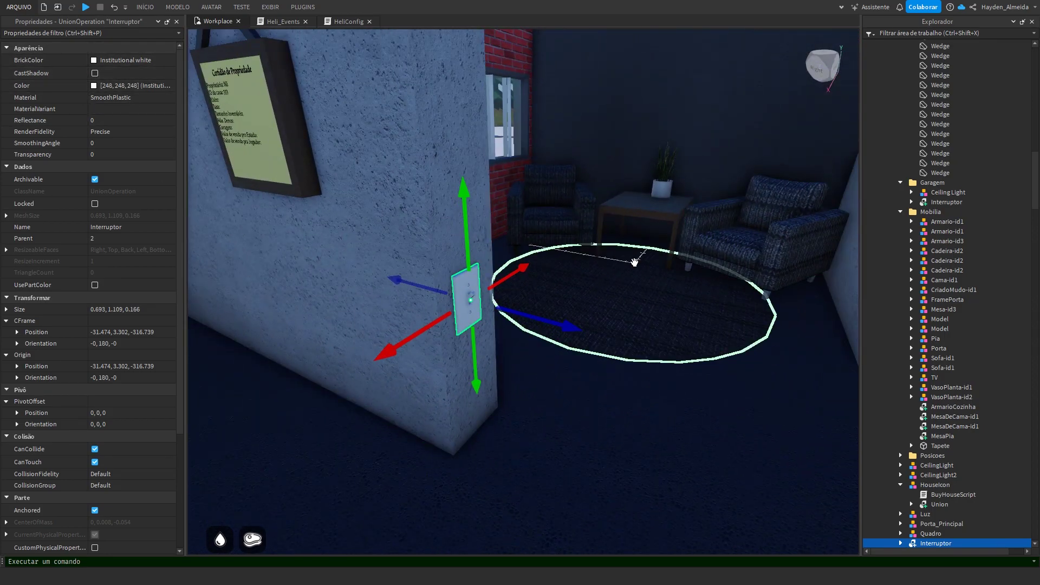
# - Look over the living-room furniture and the kitchen inside the house
pyautogui.moveTo(634, 263); pyautogui.dragTo(635, 268, button='right')
pyautogui.moveTo(590, 311); pyautogui.dragTo(590, 312, button='right')
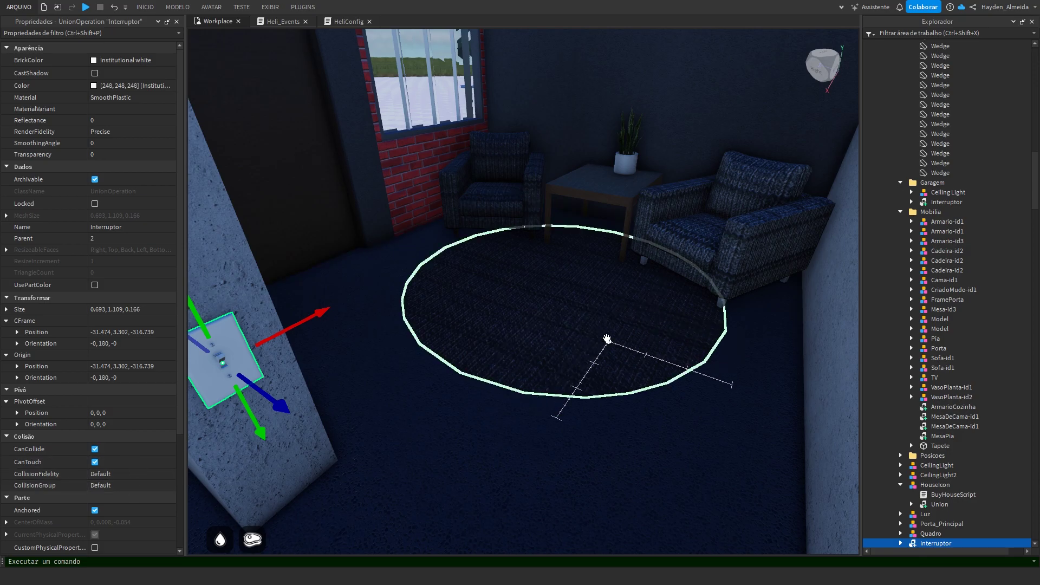
pyautogui.moveTo(674, 274); pyautogui.dragTo(673, 273, button='right')
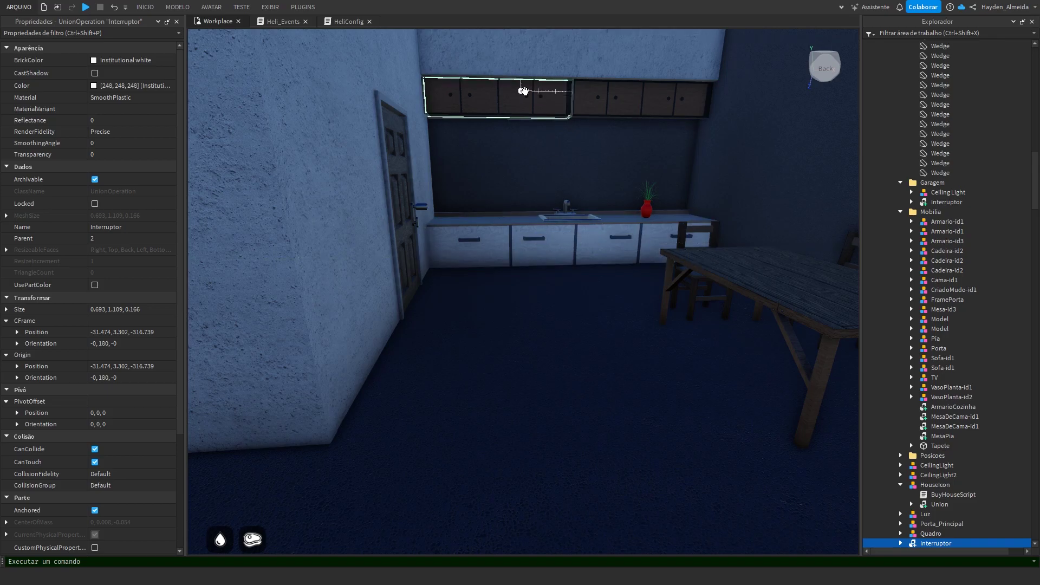
pyautogui.moveTo(583, 220); pyautogui.dragTo(583, 221, button='right')
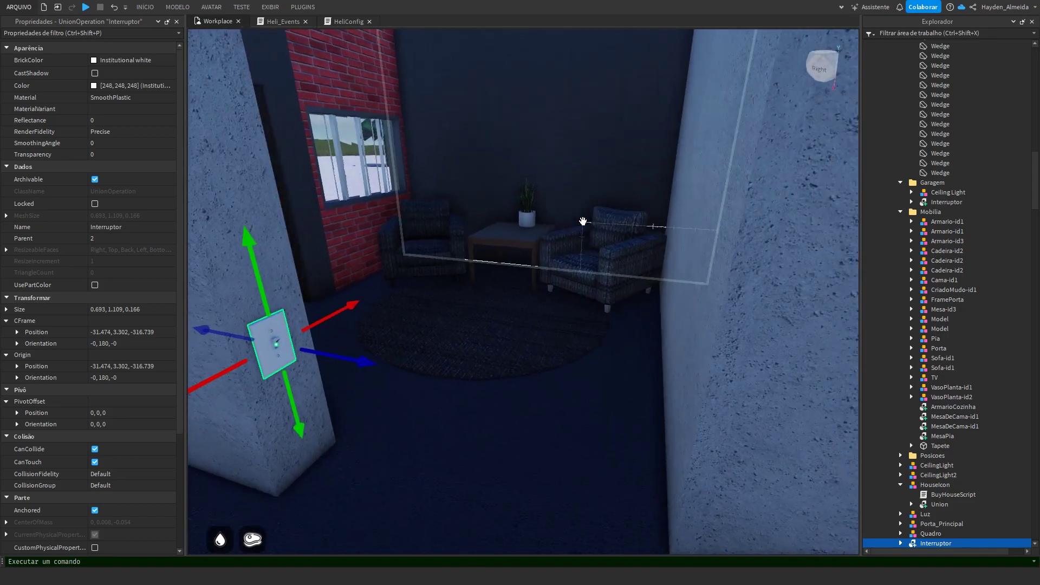
# - Select the round rug in the living room and inspect its CastShadow and collision properties
pyautogui.press('w')
pyautogui.moveTo(585, 349); pyautogui.dragTo(594, 334, button='right')
pyautogui.press('w')
pyautogui.click(618, 330)
pyautogui.press('w')
pyautogui.moveTo(699, 334); pyautogui.dragTo(699, 334, button='right')
pyautogui.press('w')
pyautogui.press('s')
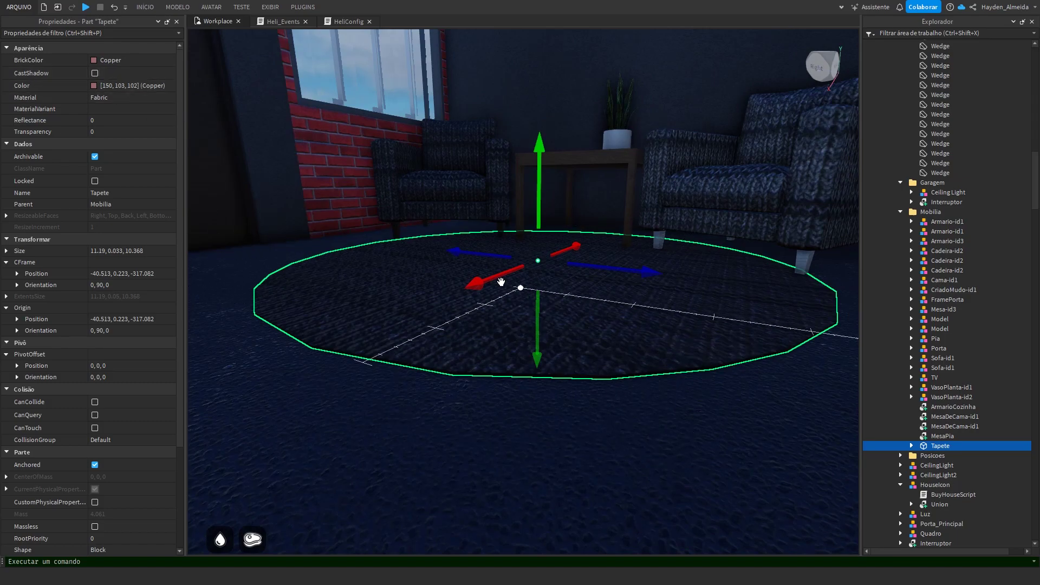
pyautogui.moveTo(493, 220); pyautogui.dragTo(492, 220, button='right')
pyautogui.press('s')
# - Examine how the selected rug looks against the floor and armchairs from several angles
pyautogui.moveTo(492, 357); pyautogui.dragTo(493, 357, button='right')
pyautogui.press('w')
pyautogui.moveTo(592, 417); pyautogui.dragTo(591, 417, button='right')
pyautogui.press('s')
pyautogui.press('w')
pyautogui.press('f')
pyautogui.press('d')
pyautogui.press('a')
pyautogui.moveTo(529, 323); pyautogui.dragTo(529, 321, button='right')
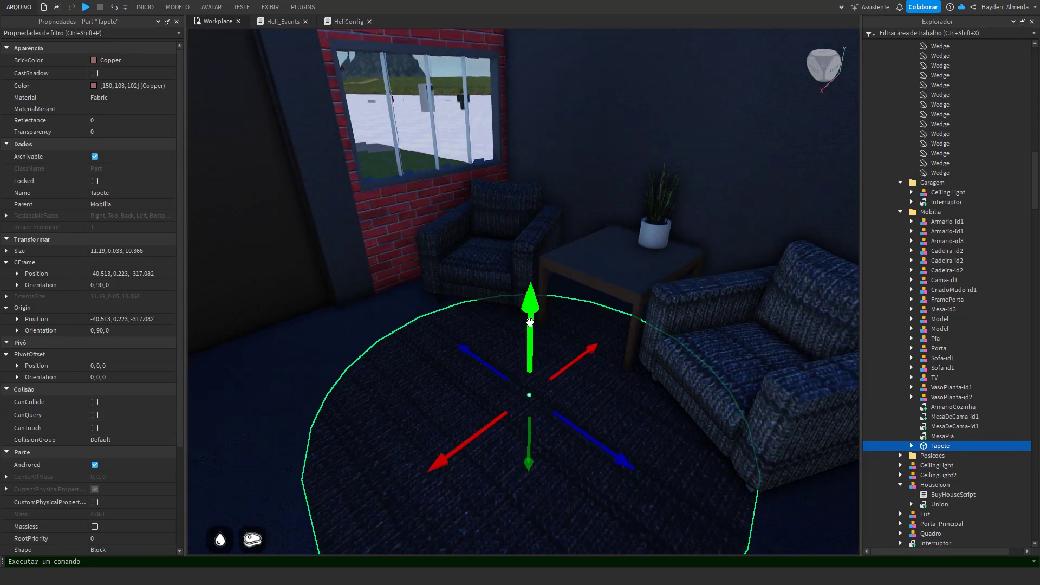
pyautogui.moveTo(536, 384); pyautogui.dragTo(536, 384, button='right')
pyautogui.press('s')
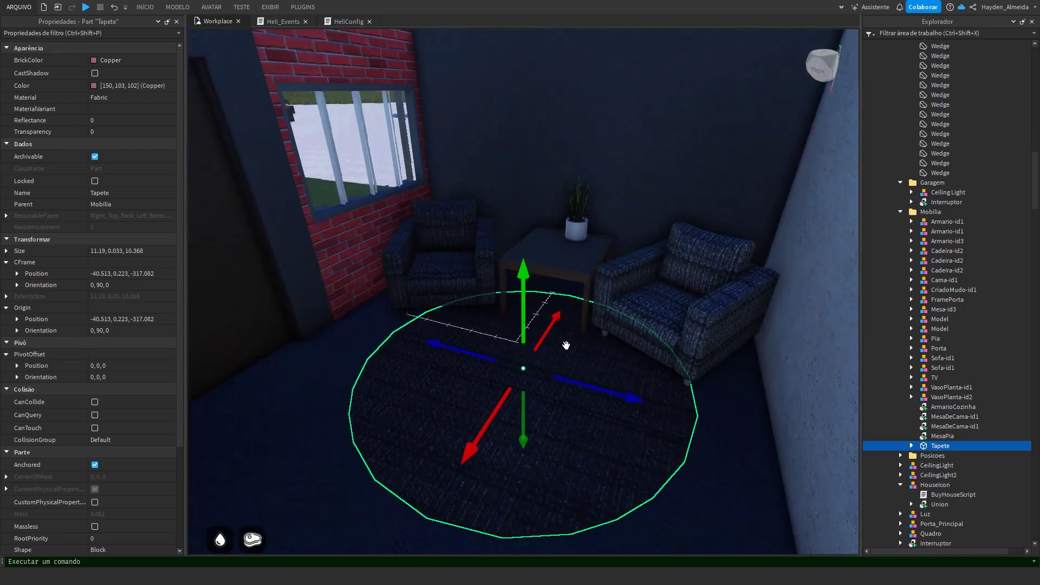
# - Leave the house, select the grey wall panel beside the front door and inspect its CastShadow and collision properties
pyautogui.moveTo(632, 357); pyautogui.dragTo(632, 358, button='right')
pyautogui.moveTo(513, 305); pyautogui.dragTo(515, 305, button='right')
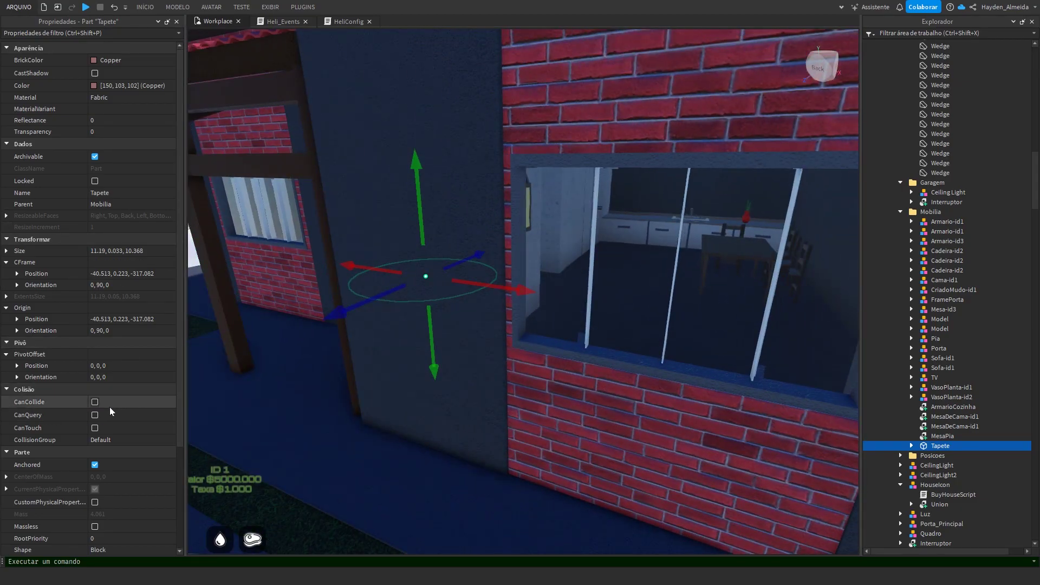
pyautogui.press('s')
pyautogui.moveTo(464, 336); pyautogui.dragTo(464, 336, button='right')
pyautogui.click(497, 103)
pyautogui.press('w')
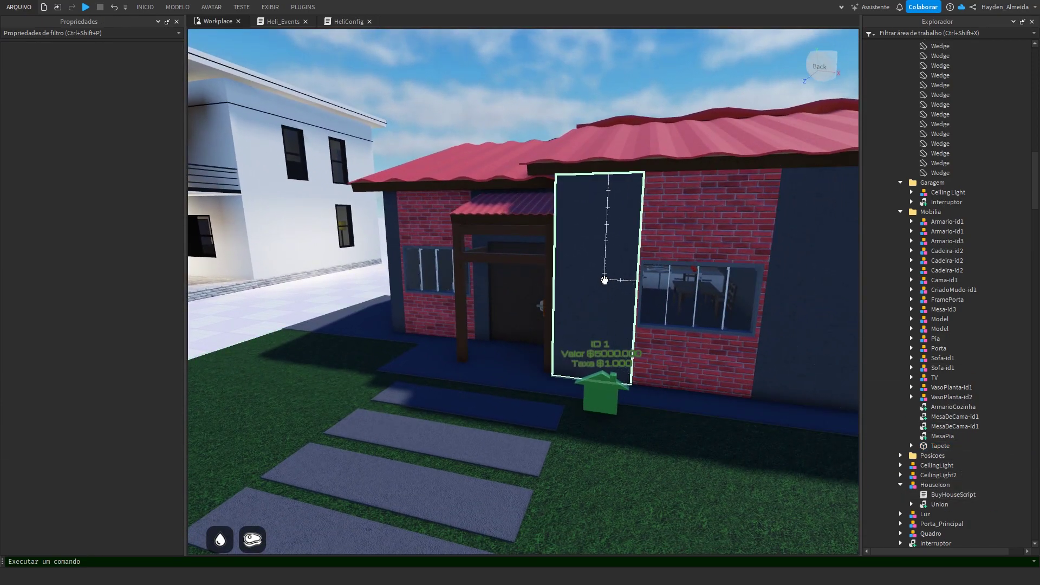
pyautogui.click(605, 280)
pyautogui.press('d')
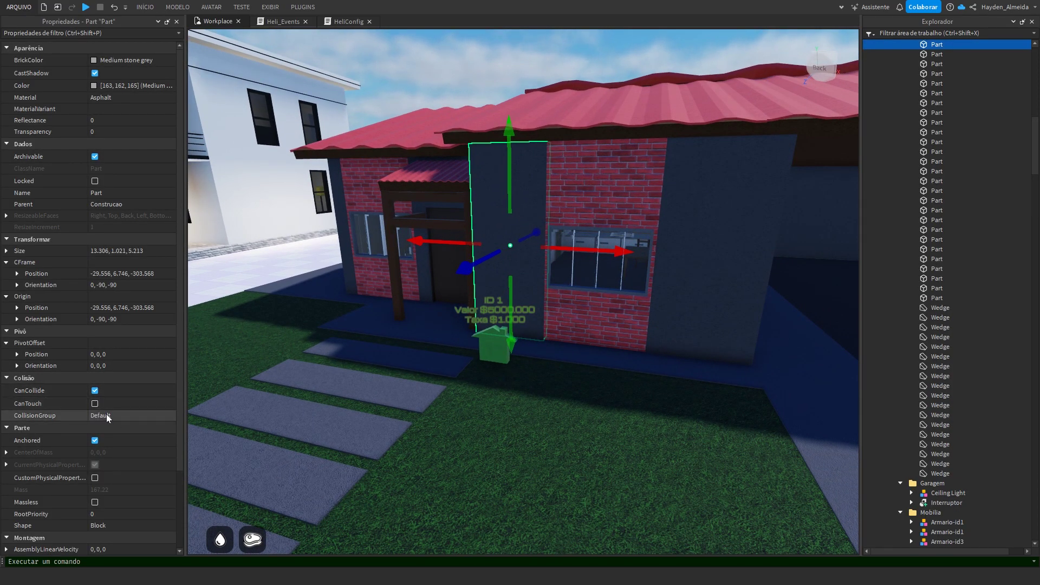
pyautogui.press('d')
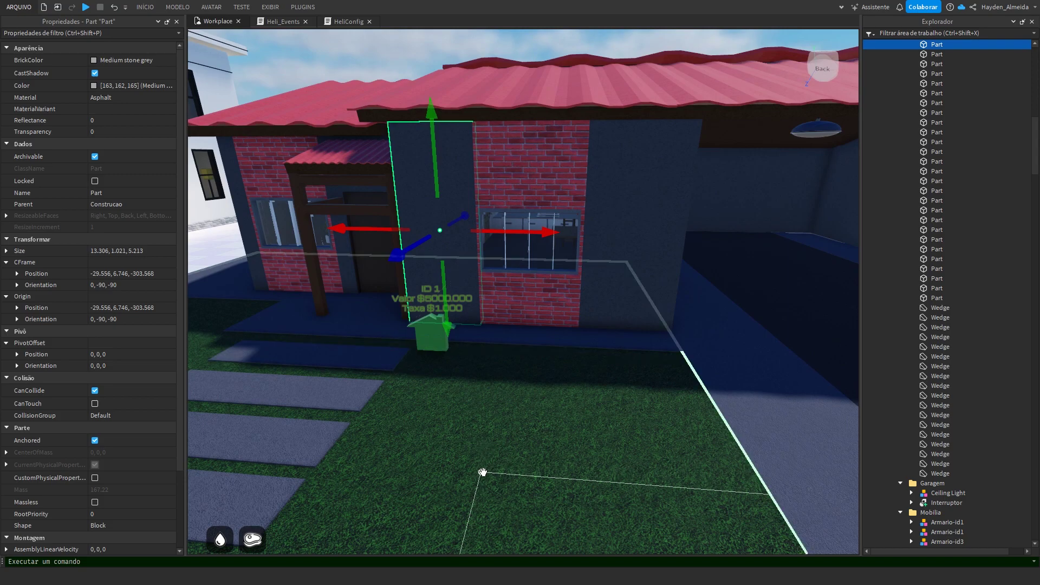
# - Examine the selected wall panel and the rest of the house front from several distances and angles
pyautogui.press('a')
pyautogui.press('s')
pyautogui.press('d')
pyautogui.moveTo(534, 400); pyautogui.dragTo(515, 393, button='right')
pyautogui.press('a')
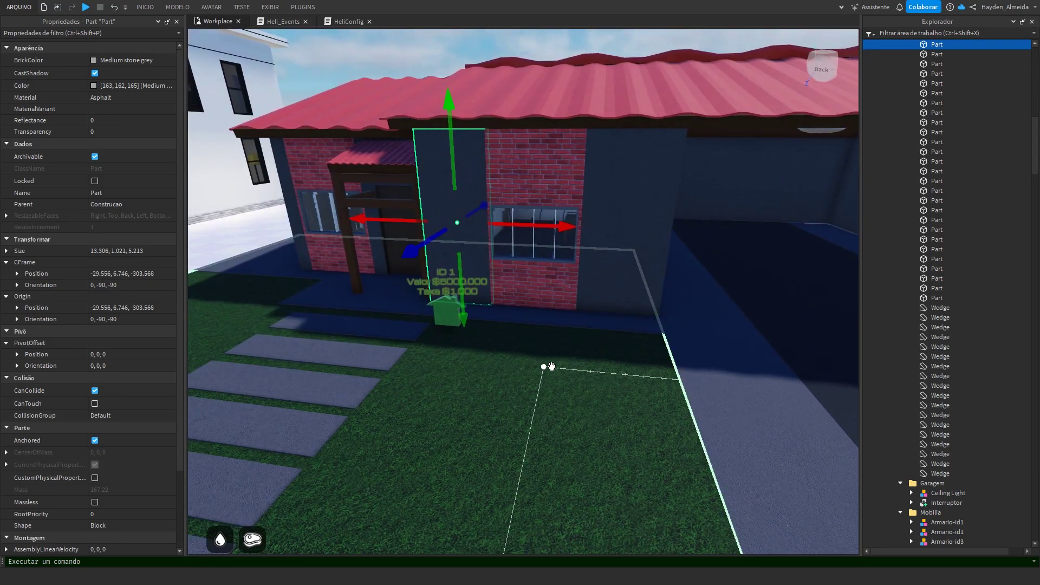
pyautogui.press('w')
pyautogui.moveTo(564, 370); pyautogui.dragTo(559, 369, button='right')
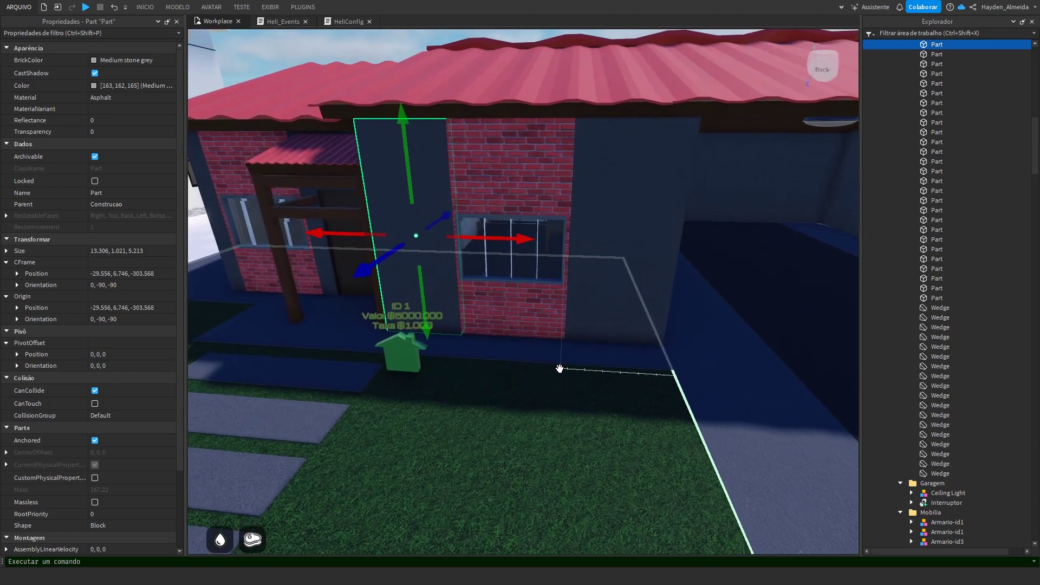
pyautogui.press('d')
pyautogui.moveTo(542, 404); pyautogui.dragTo(542, 404, button='right')
pyautogui.press('a')
pyautogui.press('w')
pyautogui.press('a')
# - Enable CanTouch on the selected wall panel beside the door and disable it again
pyautogui.moveTo(612, 285); pyautogui.dragTo(613, 285, button='right')
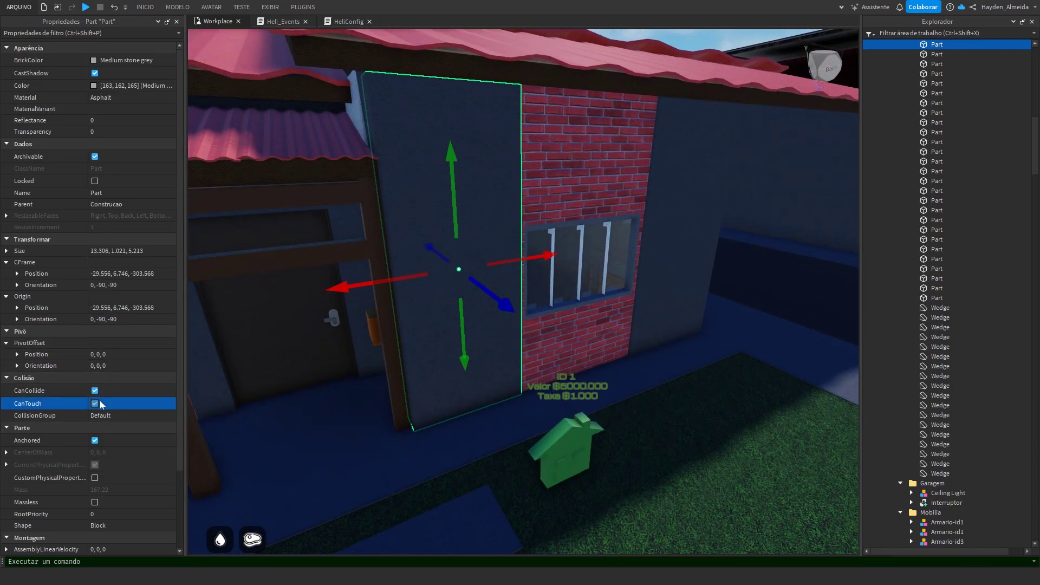
pyautogui.moveTo(417, 422); pyautogui.dragTo(416, 422, button='right')
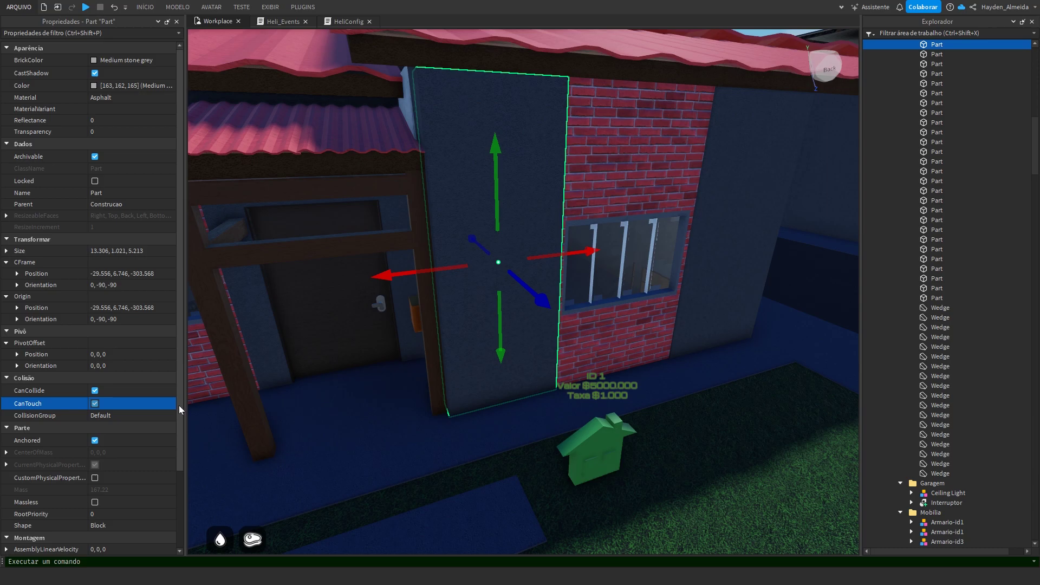
pyautogui.click(95, 404)
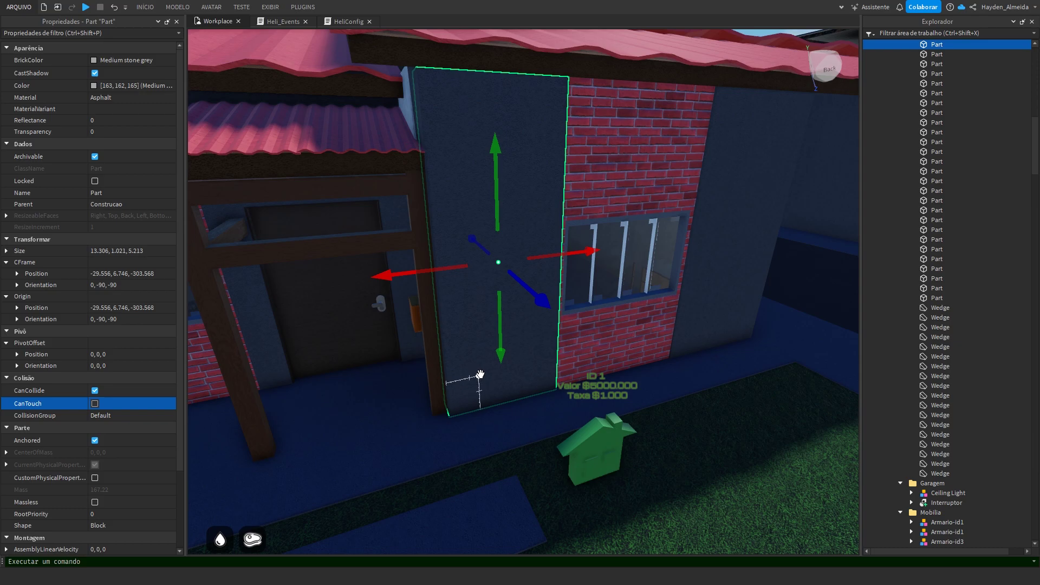
# - Look over the front wall, the lawn and the garage driveway
pyautogui.moveTo(615, 360); pyautogui.dragTo(615, 359, button='right')
pyautogui.press('d')
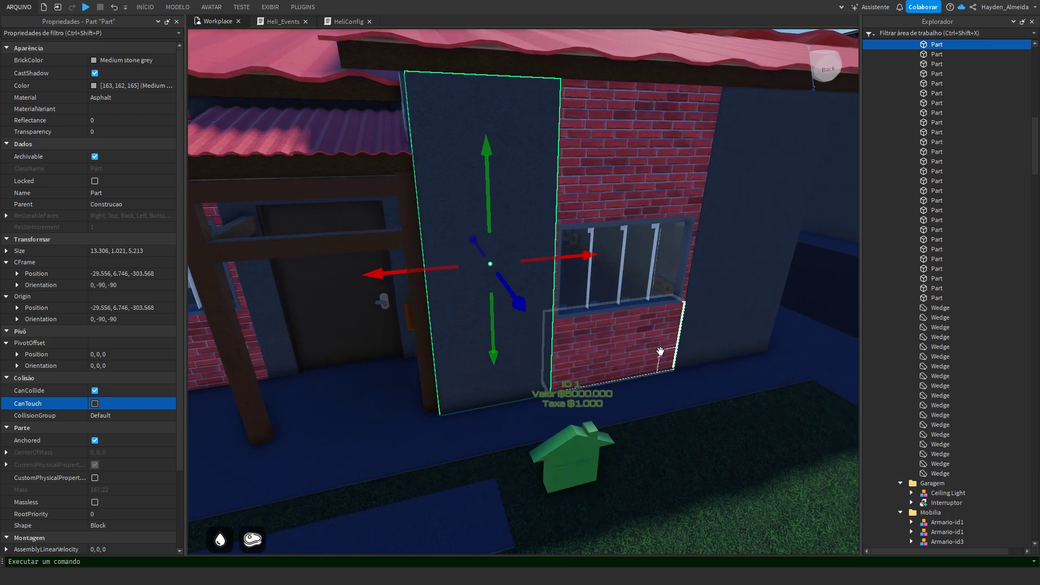
pyautogui.moveTo(698, 359); pyautogui.dragTo(697, 358, button='right')
pyautogui.press('d')
pyautogui.press('d')
pyautogui.press('d')
pyautogui.moveTo(593, 381); pyautogui.dragTo(633, 377, button='right')
pyautogui.press('d')
pyautogui.press('a')
pyautogui.moveTo(545, 346); pyautogui.dragTo(589, 332, button='right')
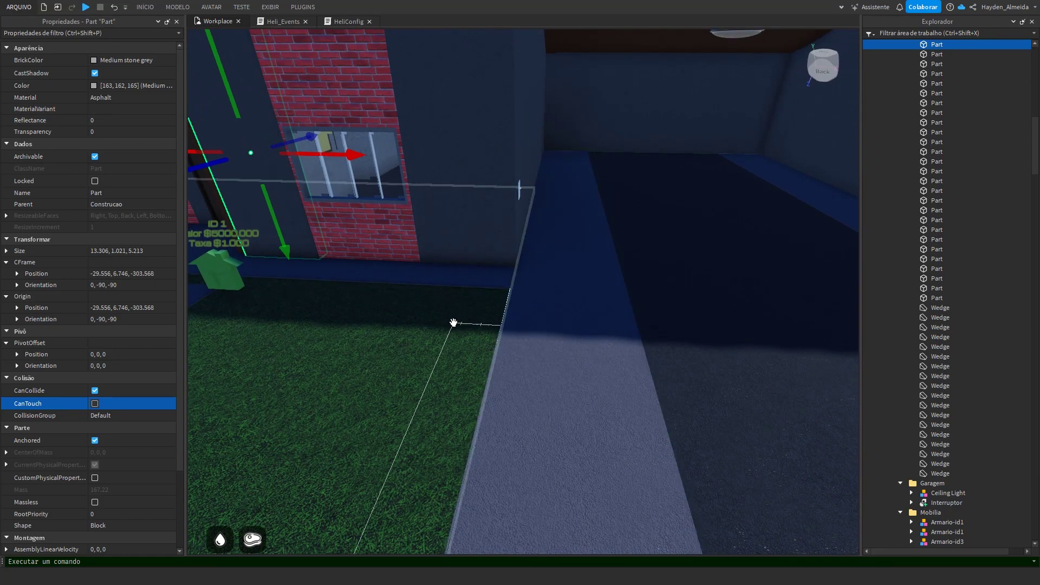
# - Select the outer side wall of the garage and disable its CanTouch property
pyautogui.click(551, 356)
pyautogui.press('d')
pyautogui.moveTo(546, 367); pyautogui.dragTo(580, 325, button='right')
pyautogui.click(593, 356)
pyautogui.press('d')
pyautogui.click(629, 303)
pyautogui.click(645, 146)
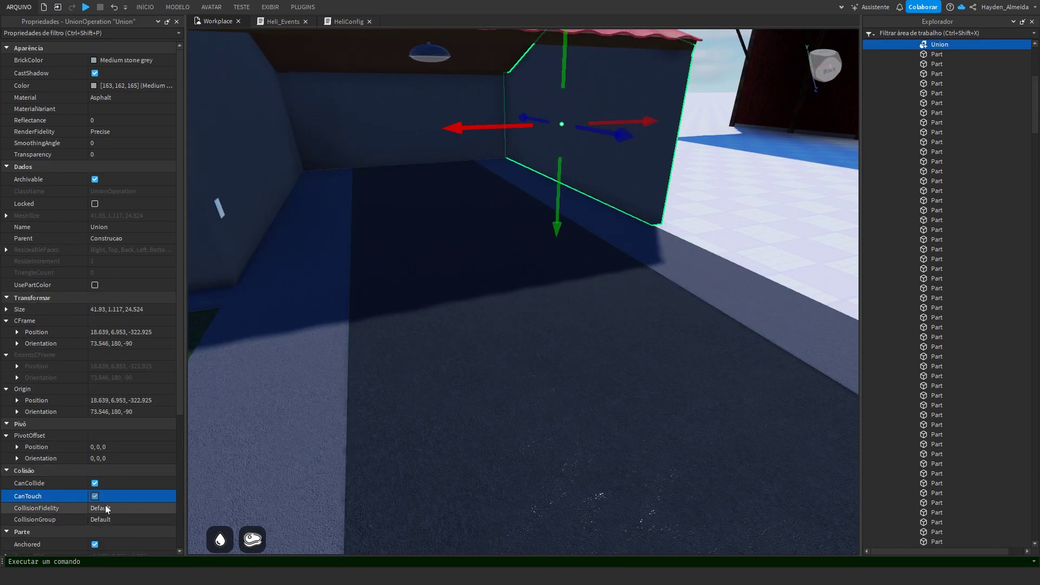
pyautogui.moveTo(466, 365); pyautogui.dragTo(468, 365, button='right')
pyautogui.press('s')
pyautogui.press('a')
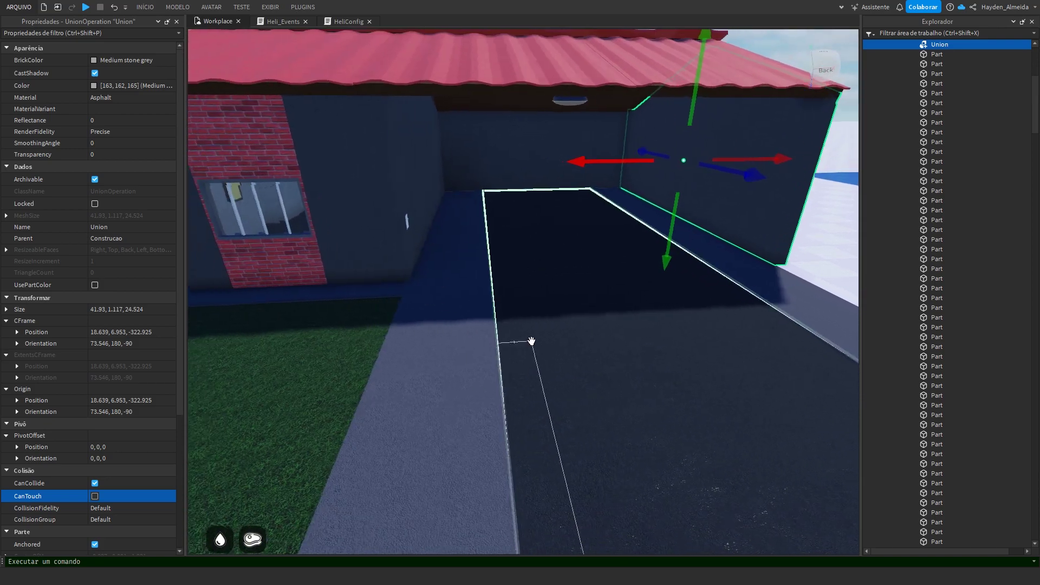
# - Review the garage wall's collision properties and look over the house front and the interior
pyautogui.scroll(-5, 412, 345)
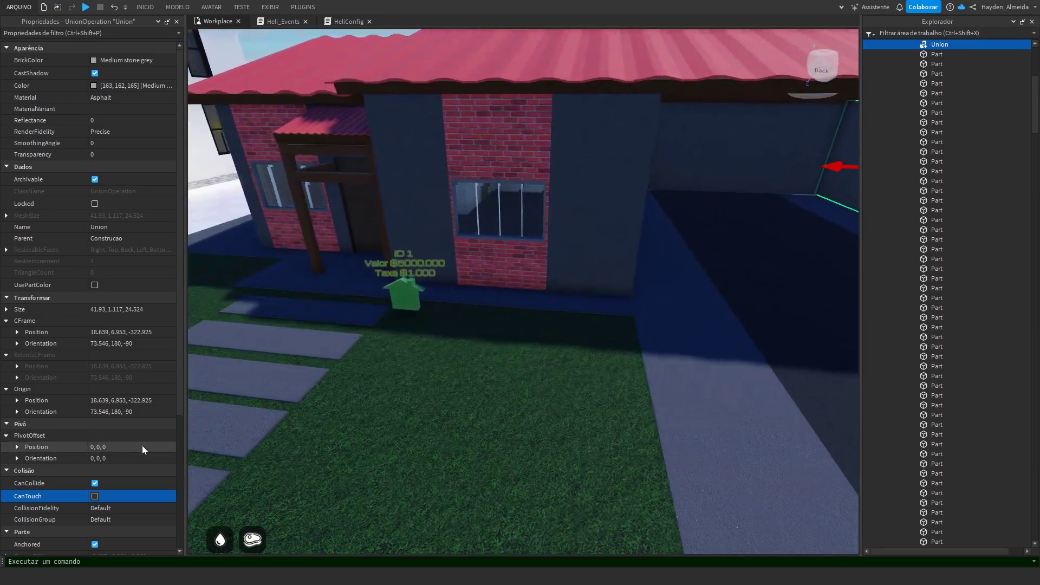
pyautogui.scroll(-4, 144, 470)
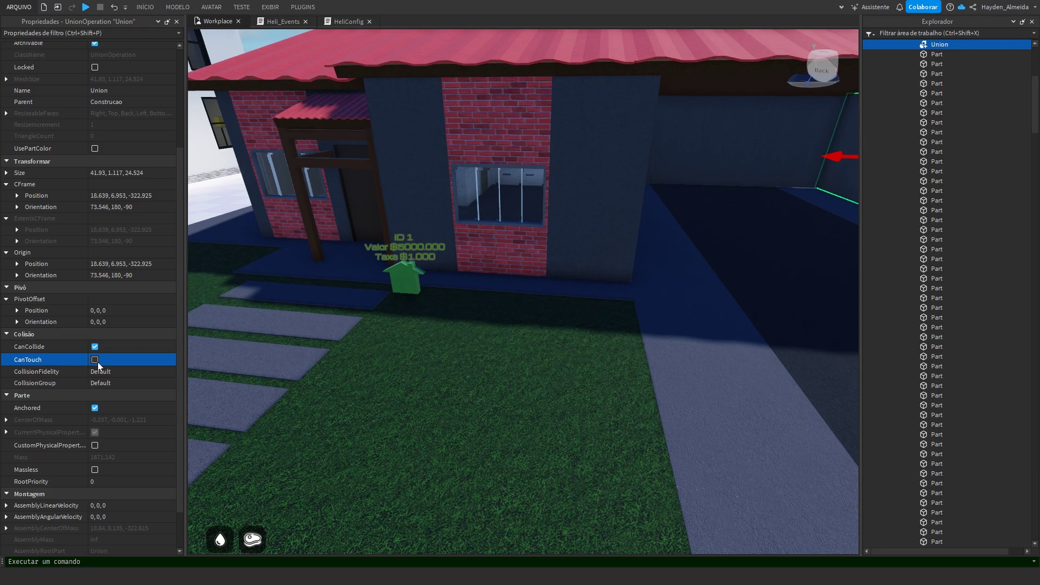
pyautogui.scroll(5, 492, 378)
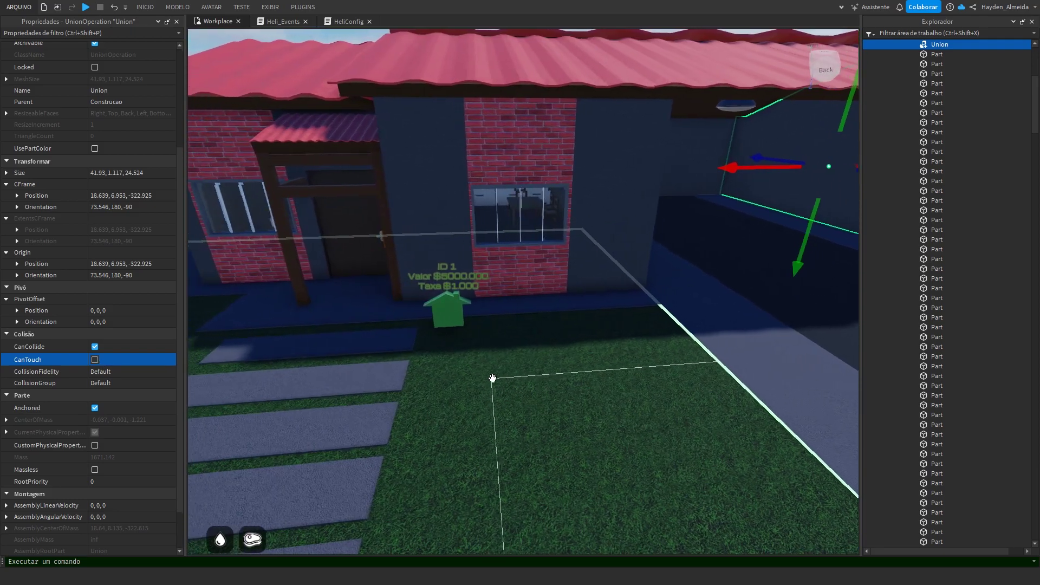
pyautogui.press('a')
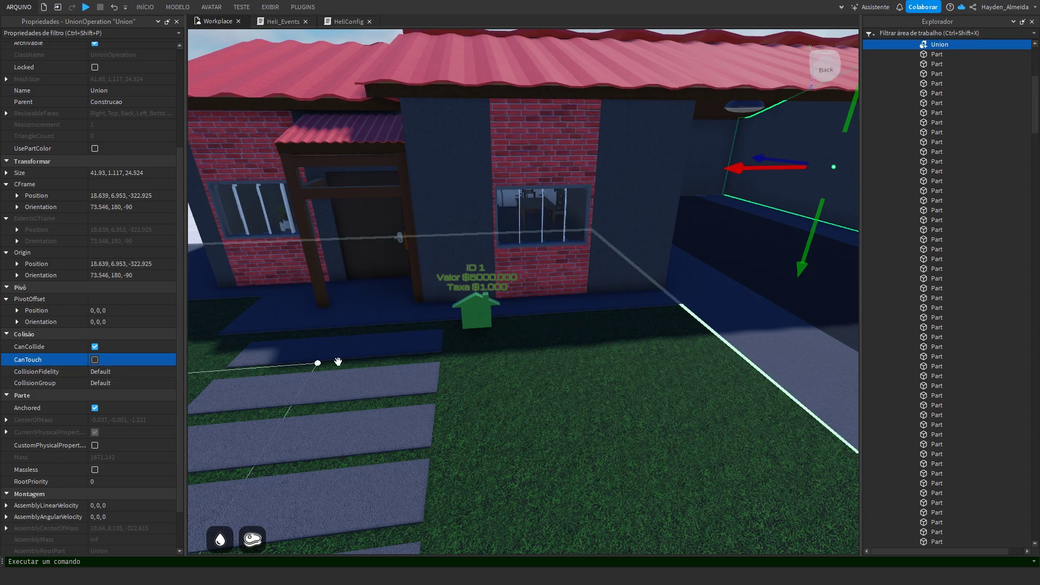
pyautogui.scroll(3, 506, 358)
pyautogui.moveTo(351, 389); pyautogui.dragTo(351, 388, button='right')
pyautogui.moveTo(508, 383); pyautogui.dragTo(508, 383, button='right')
pyautogui.press('d')
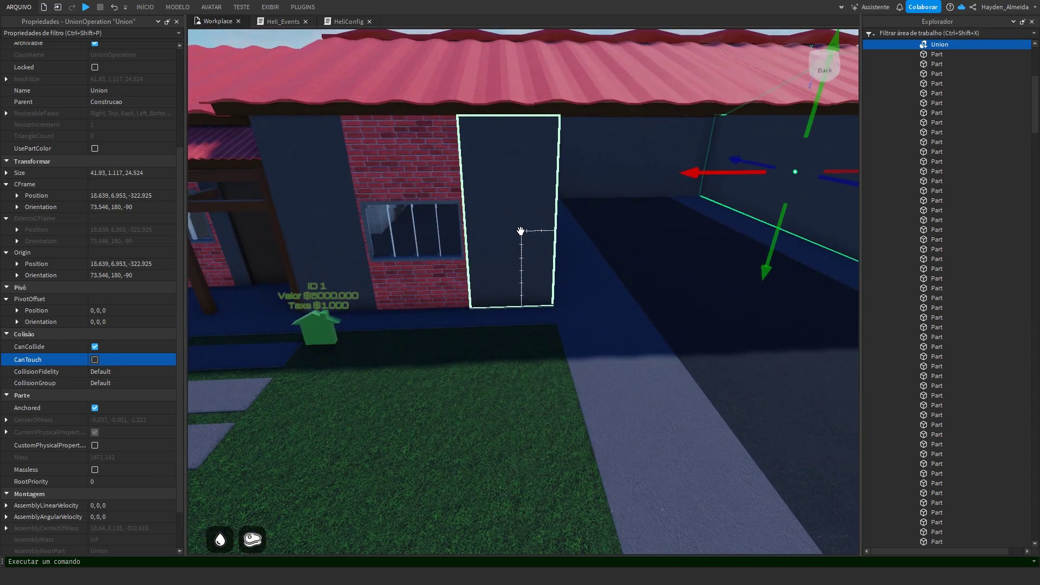
pyautogui.scroll(-6, 504, 341)
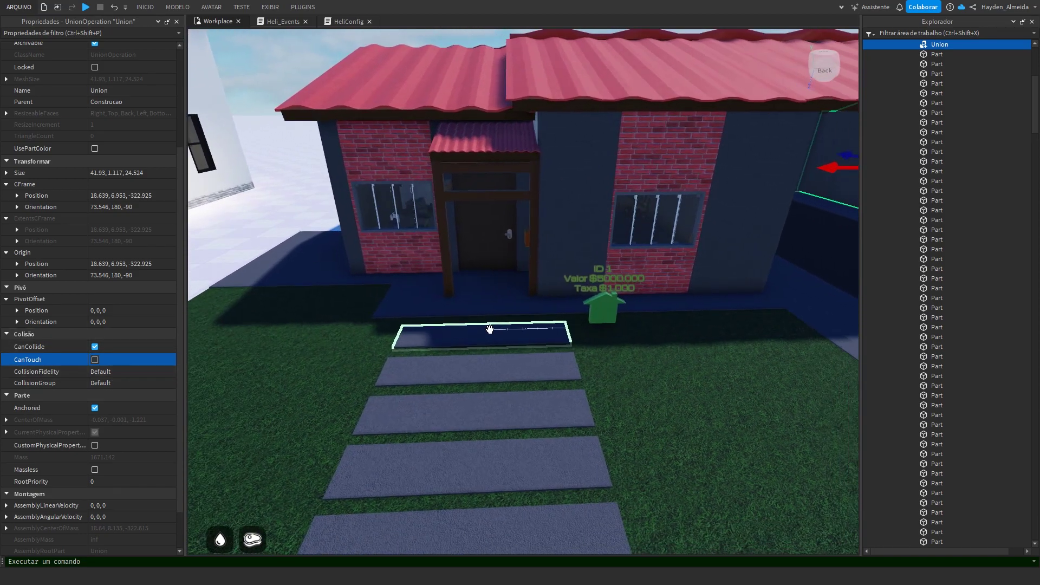
pyautogui.scroll(10, 489, 330)
pyautogui.scroll(10, 490, 329)
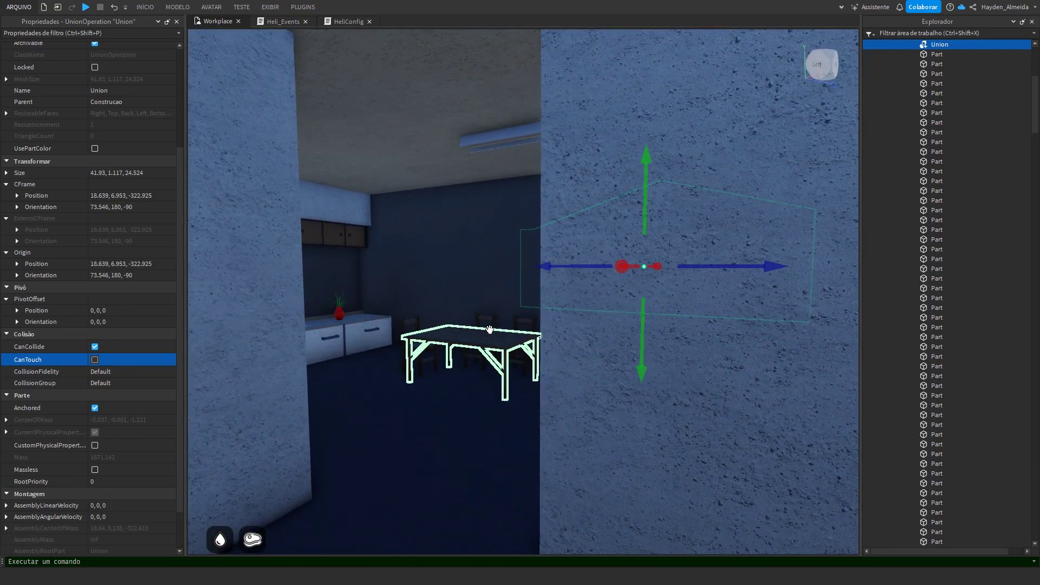
pyautogui.press('w')
pyautogui.moveTo(489, 329); pyautogui.dragTo(490, 329, button='right')
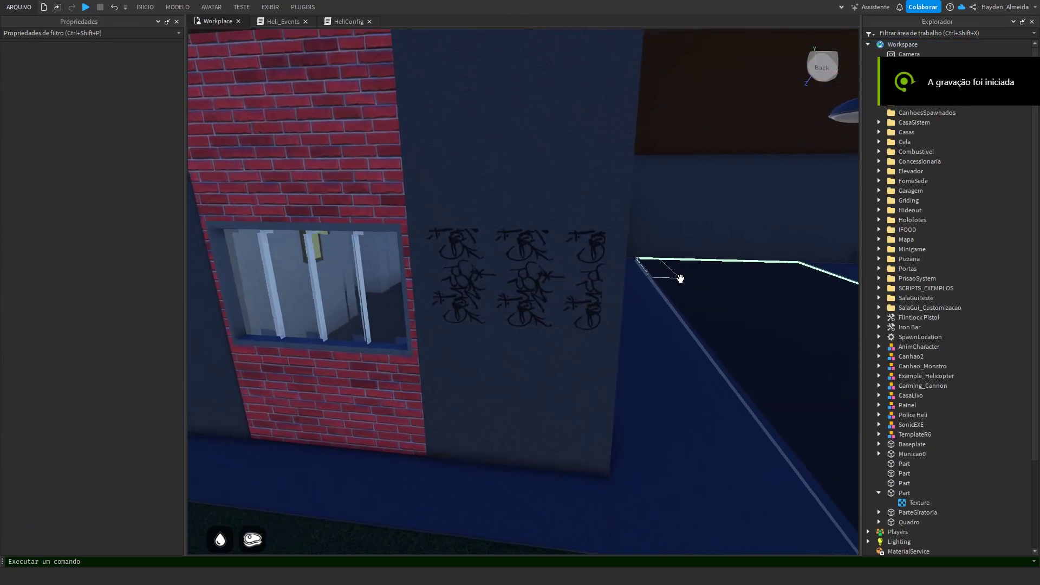
# - Select the transparent graffiti part on the grey wall between the barred window and the garage
pyautogui.press('w')
pyautogui.press('d')
pyautogui.moveTo(680, 278); pyautogui.dragTo(680, 278, button='right')
pyautogui.press('a')
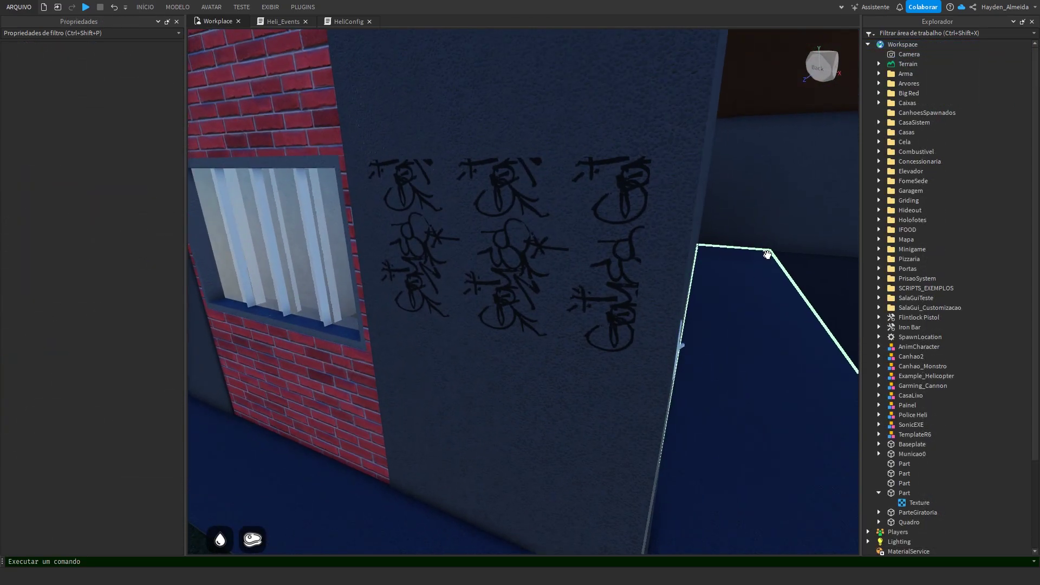
pyautogui.press('d')
pyautogui.moveTo(737, 251); pyautogui.dragTo(739, 249, button='right')
pyautogui.click(536, 283)
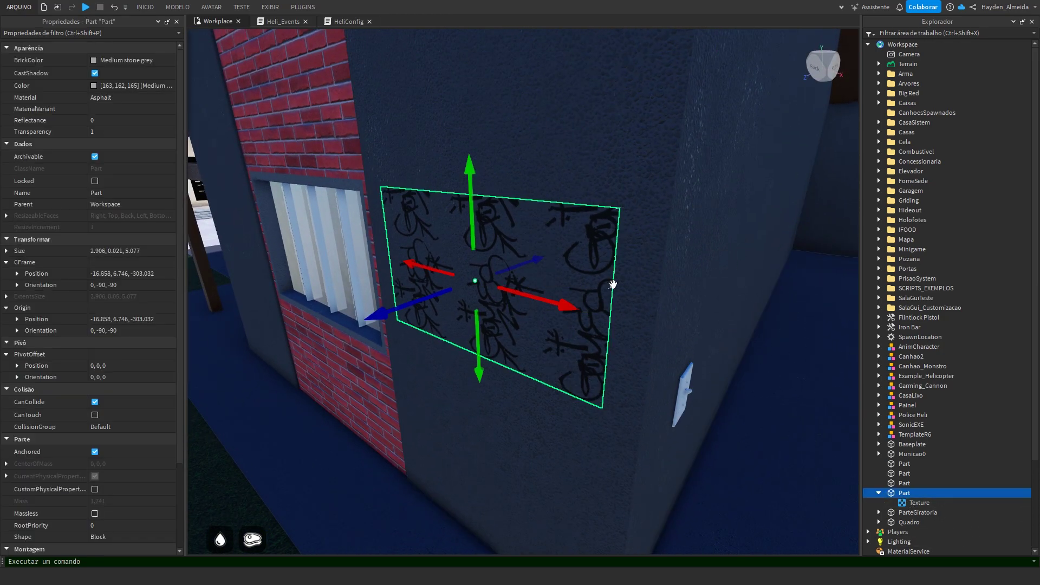
# - Move the graffiti part 0.8 studs out from the wall and back to its original position
pyautogui.moveTo(613, 284); pyautogui.dragTo(588, 297, button='right')
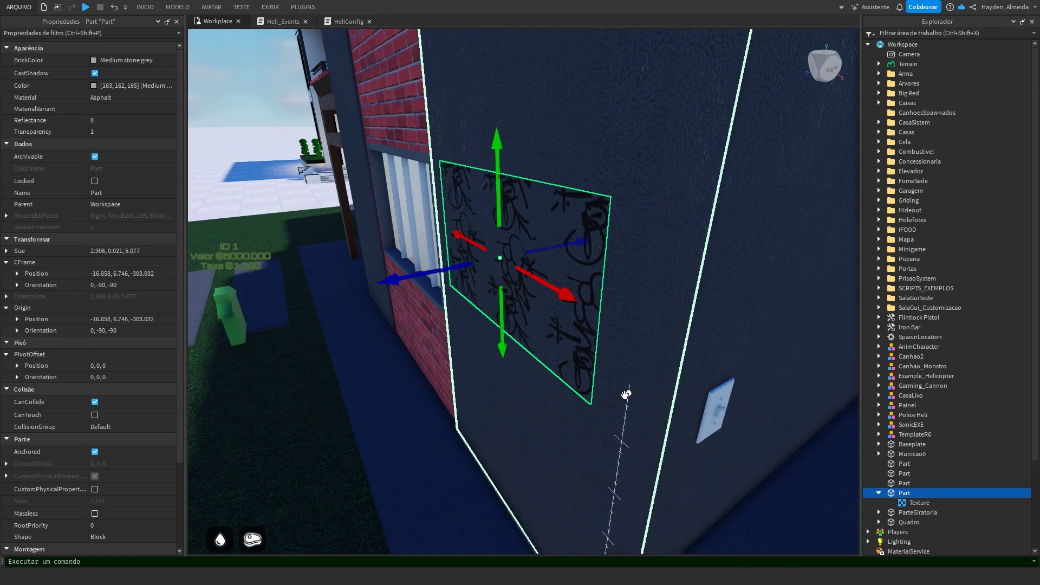
pyautogui.scroll(4, 626, 385)
pyautogui.scroll(-2, 622, 384)
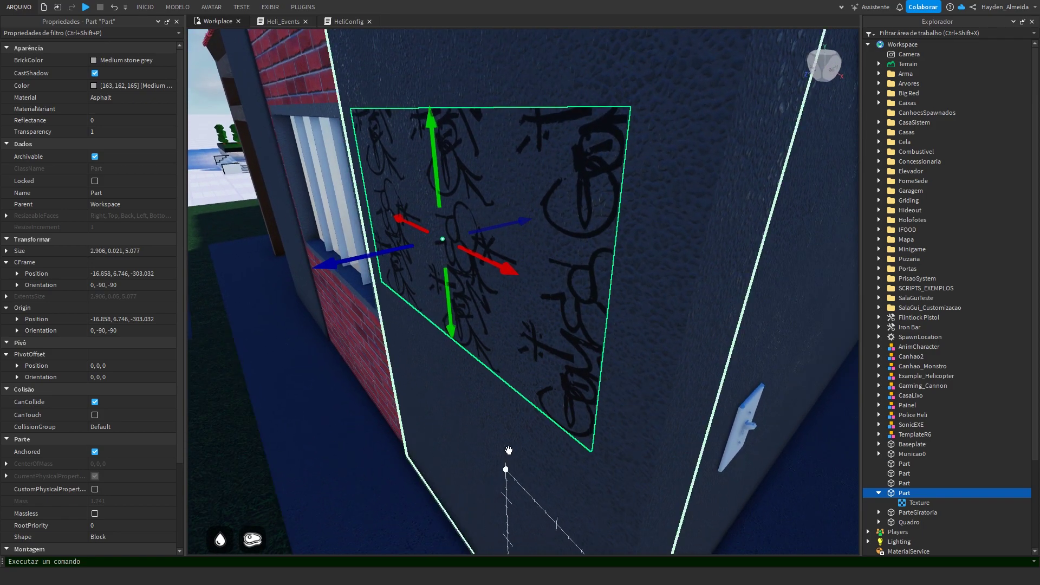
pyautogui.moveTo(582, 282); pyautogui.dragTo(624, 252, button='right')
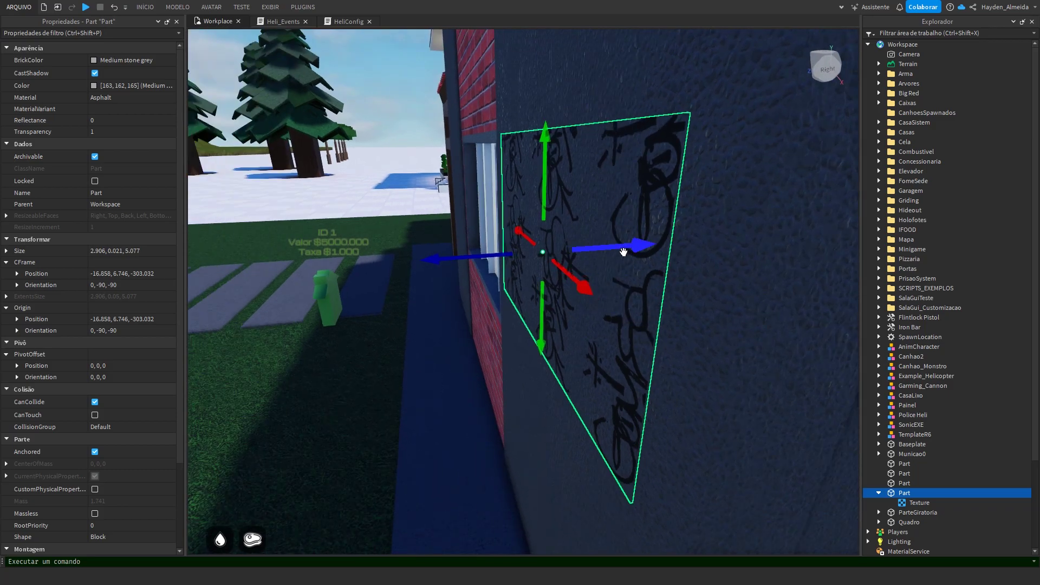
pyautogui.moveTo(625, 248); pyautogui.dragTo(570, 259)
pyautogui.moveTo(569, 259); pyautogui.dragTo(623, 261, button='right')
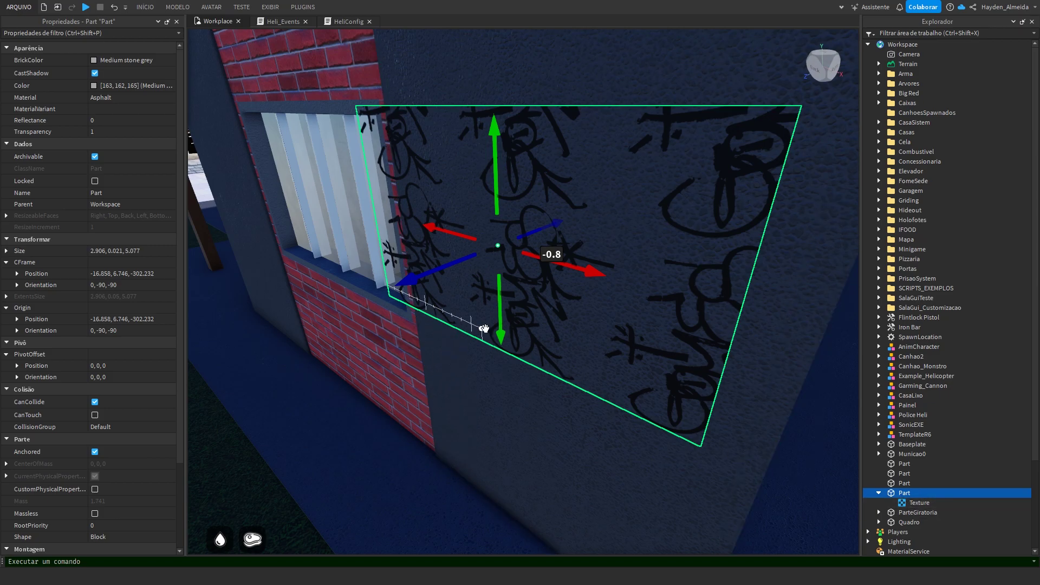
pyautogui.moveTo(476, 326); pyautogui.dragTo(491, 326, button='right')
pyautogui.moveTo(505, 232); pyautogui.dragTo(569, 256)
pyautogui.moveTo(569, 258); pyautogui.dragTo(606, 245, button='right')
# - Disable CastShadow, CanCollide and CanQuery on the graffiti part and enable Massless
pyautogui.press('a')
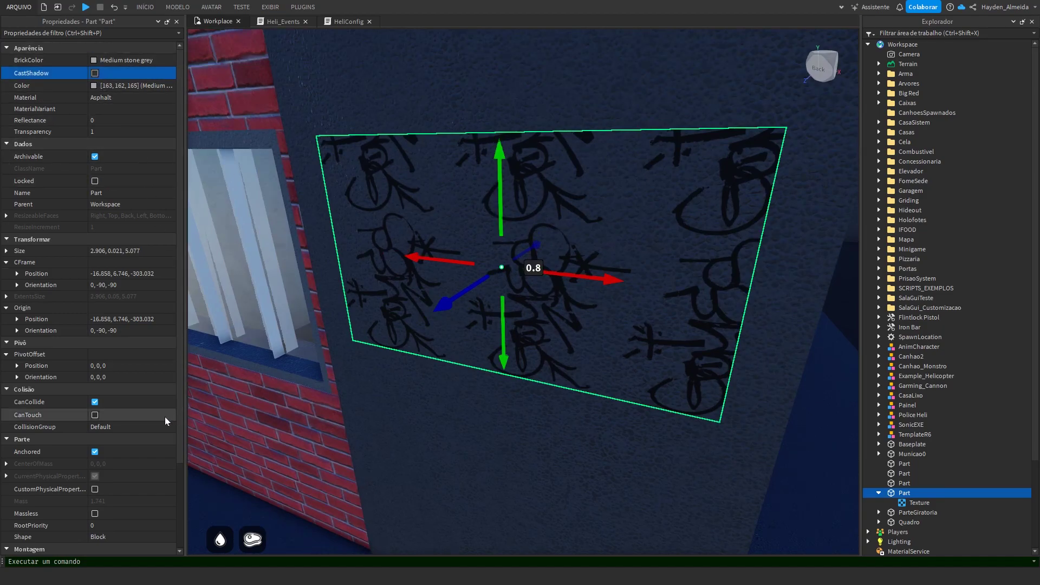
pyautogui.click(95, 402)
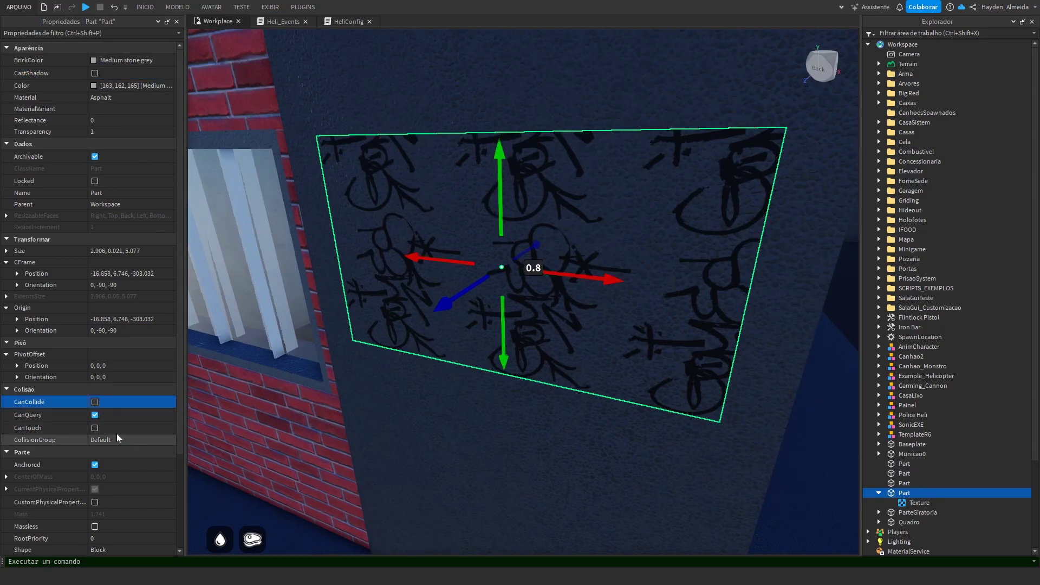
pyautogui.click(95, 415)
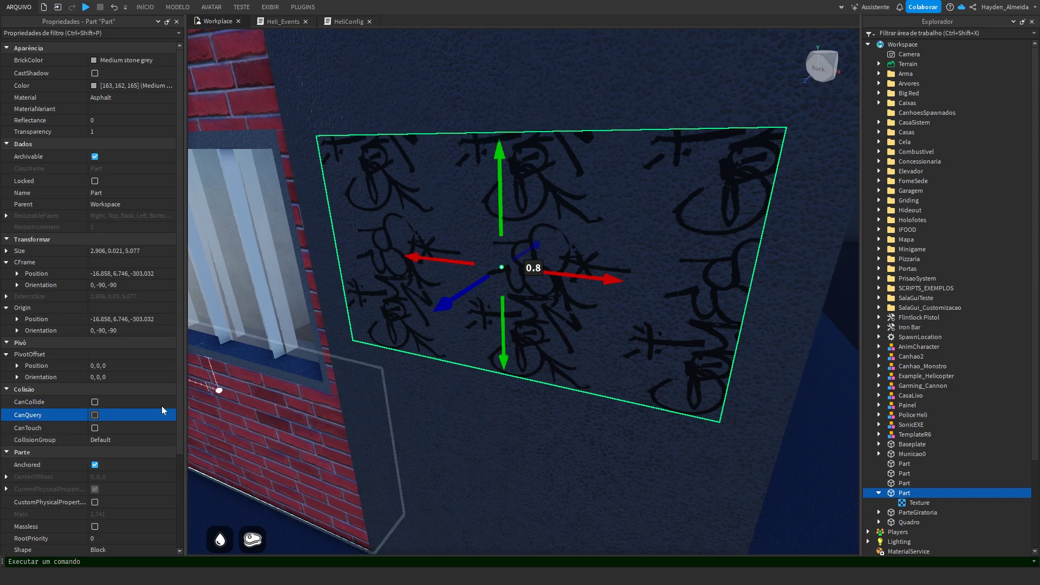
pyautogui.scroll(-3, 125, 505)
pyautogui.click(95, 458)
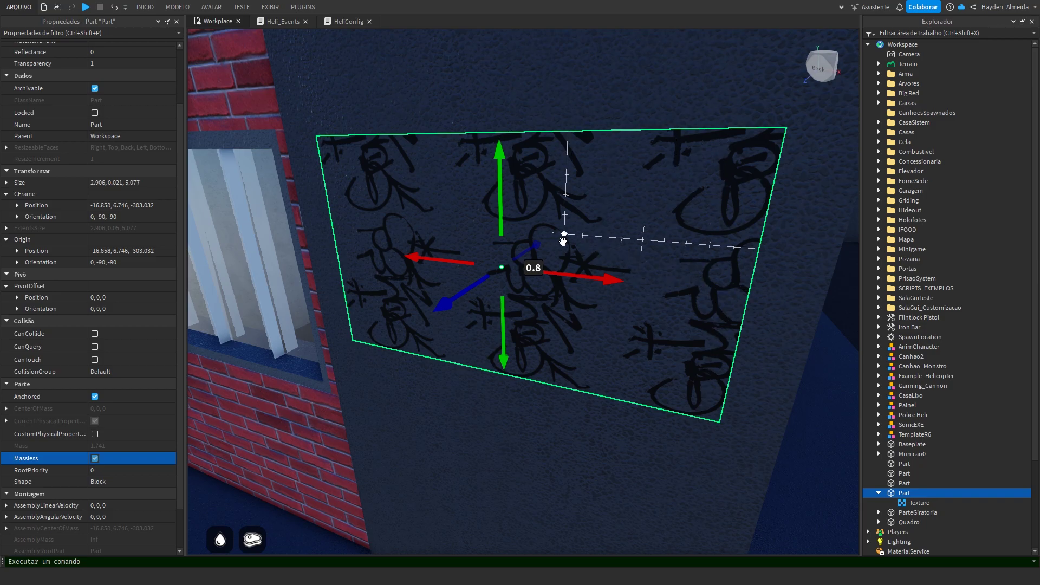
pyautogui.scroll(3, 130, 282)
pyautogui.scroll(-3, 125, 352)
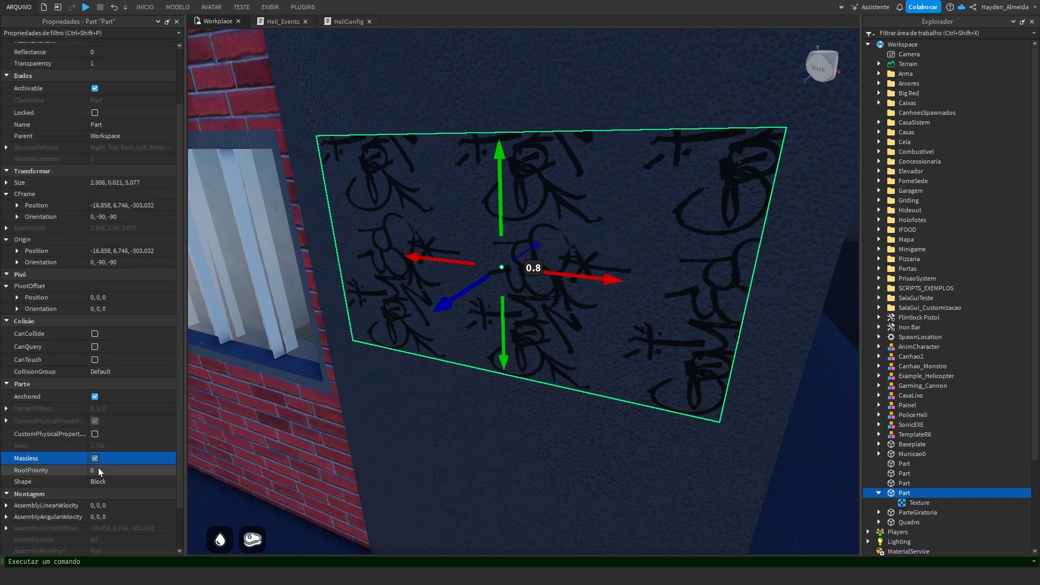
# - Check the graffiti part's collision settings and view it against the wall from several angles
pyautogui.moveTo(638, 348); pyautogui.dragTo(638, 348, button='right')
pyautogui.press('d')
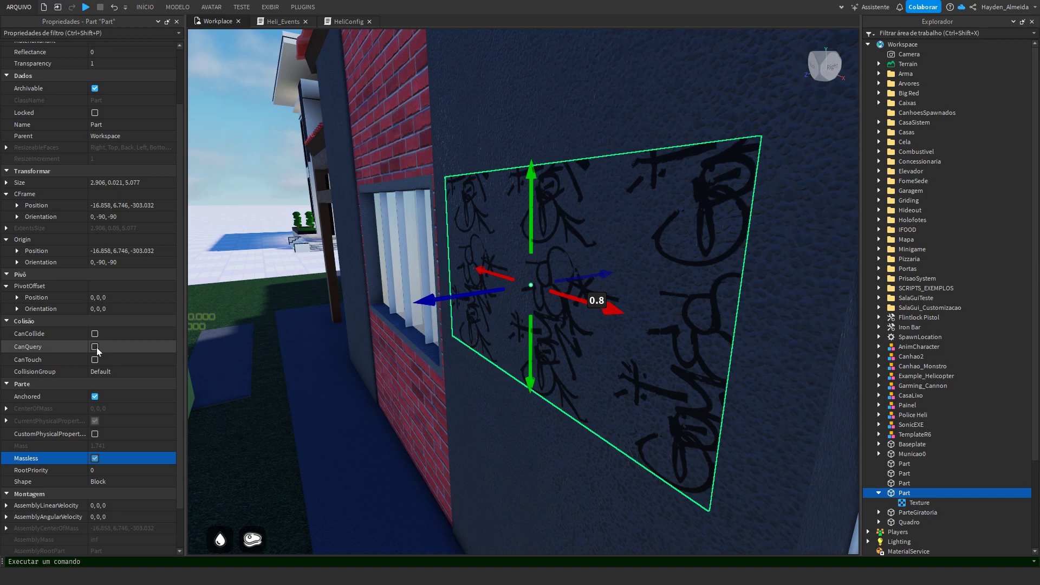
pyautogui.press('a')
pyautogui.moveTo(388, 392); pyautogui.dragTo(387, 392, button='right')
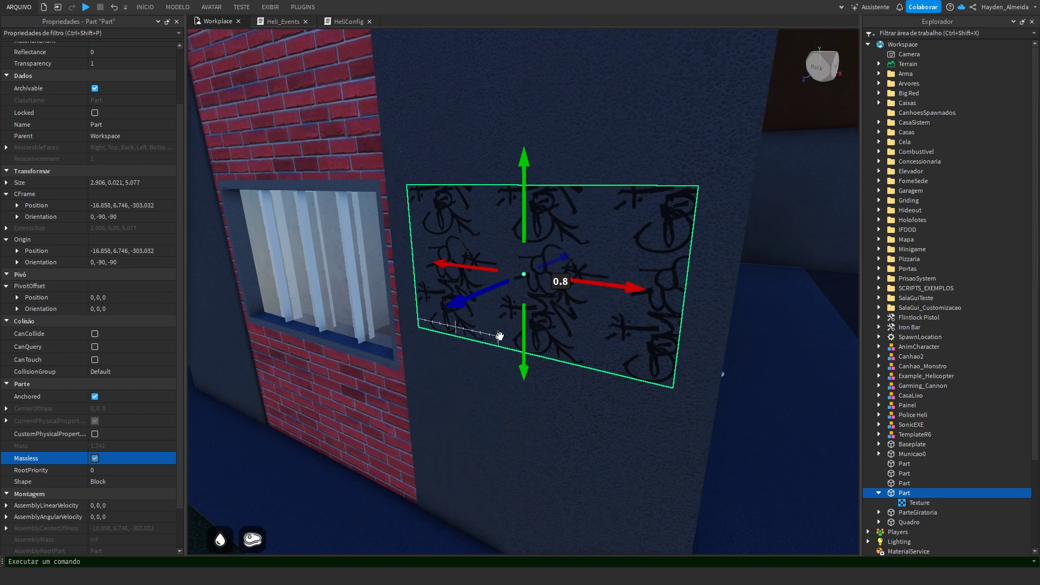
pyautogui.moveTo(621, 350); pyautogui.dragTo(621, 349, button='right')
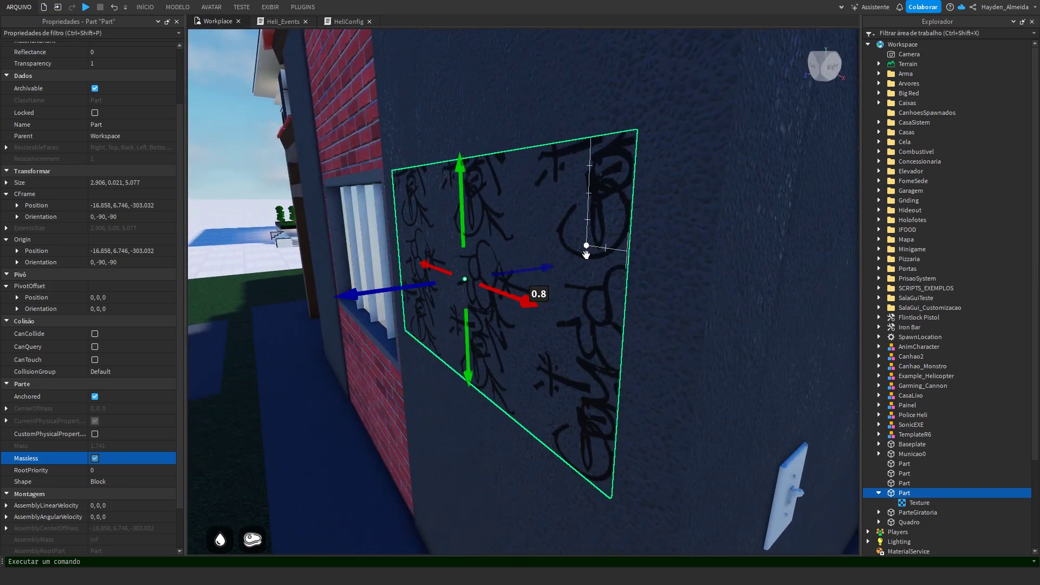
# - Check the collision settings of the grey wall behind the graffiti, reselect the graffiti part and view both from the garage side
pyautogui.click(713, 258)
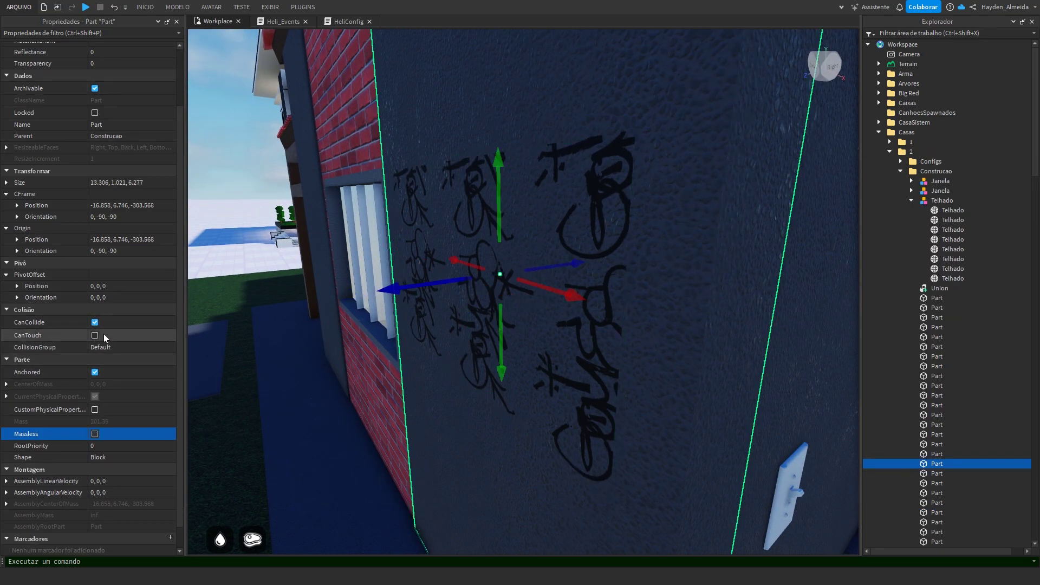
pyautogui.moveTo(448, 320); pyautogui.dragTo(450, 320, button='right')
pyautogui.click(462, 231)
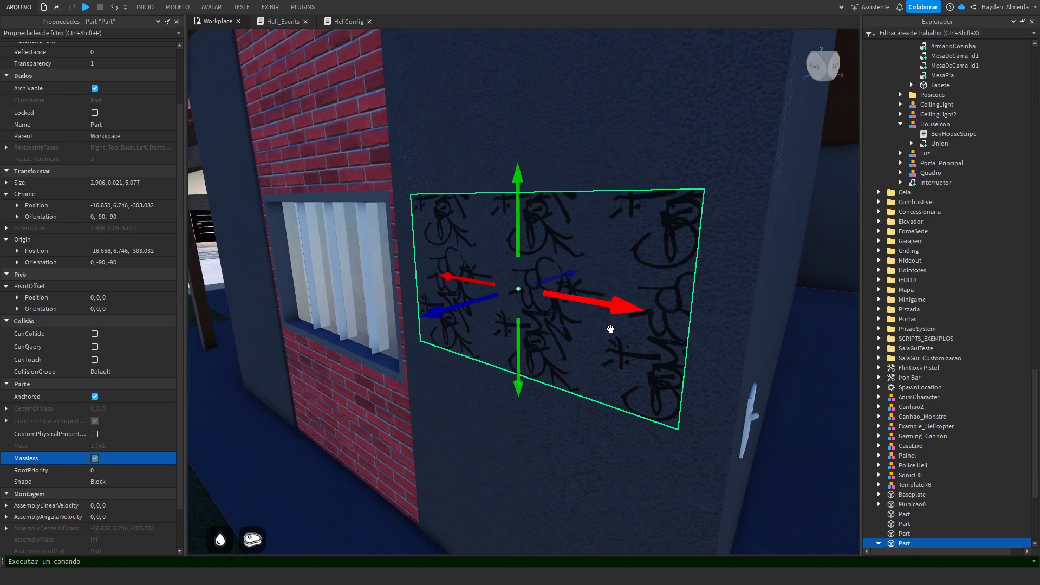
pyautogui.moveTo(523, 368); pyautogui.dragTo(524, 368, button='right')
pyautogui.press('a')
pyautogui.press('s')
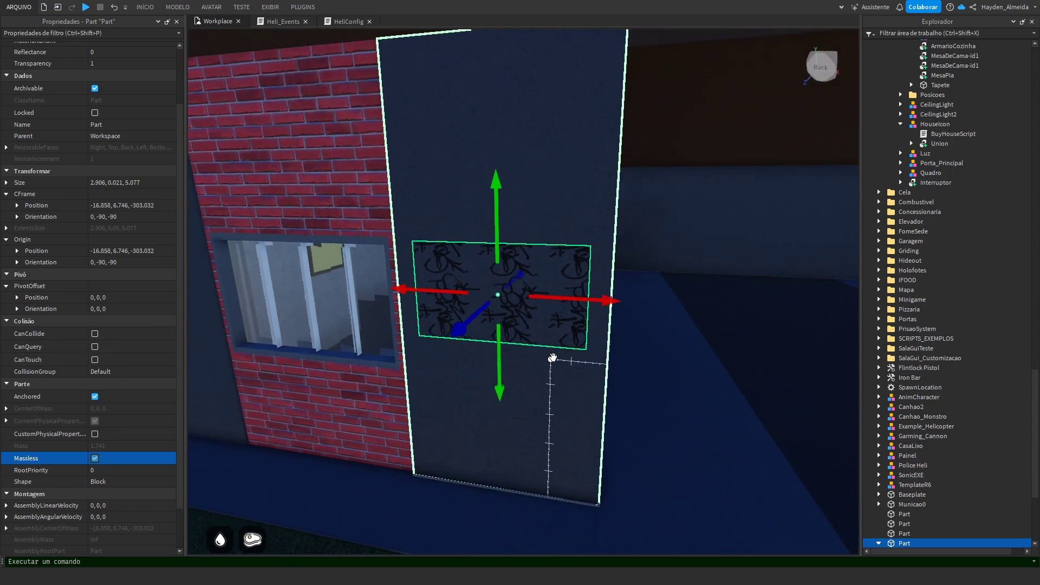
pyautogui.press('d')
pyautogui.moveTo(578, 335); pyautogui.dragTo(579, 334, button='right')
pyautogui.moveTo(609, 295); pyautogui.dragTo(608, 304, button='right')
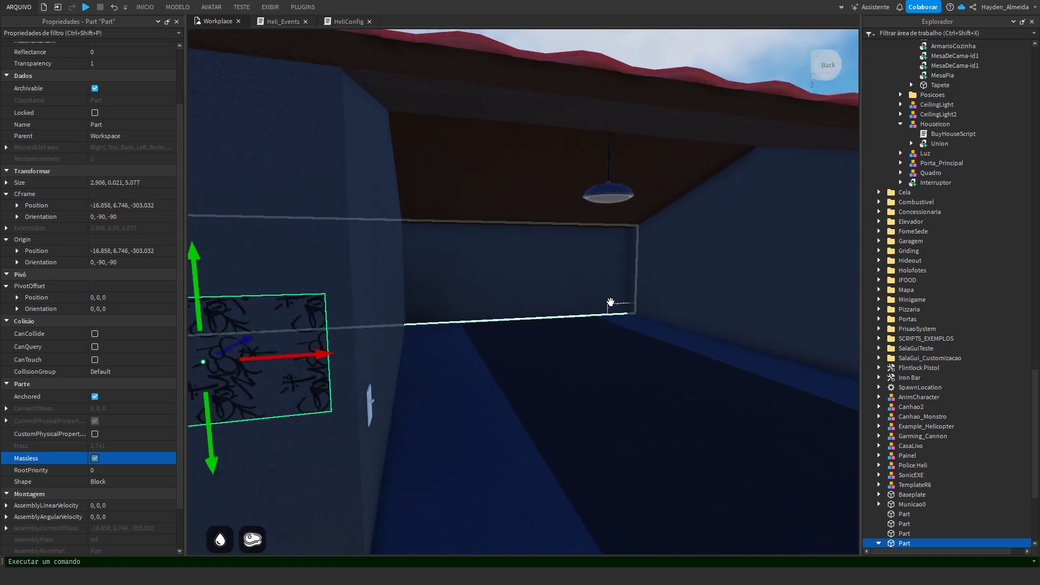
# - Move the graffiti part 1 stud out from the wall, and push it back 1.034 studs against the surface
pyautogui.moveTo(559, 369); pyautogui.dragTo(595, 340, button='right')
pyautogui.press('w')
pyautogui.moveTo(711, 307); pyautogui.dragTo(597, 304)
pyautogui.moveTo(641, 339)
pyautogui.mouseDown(button='right')
pyautogui.moveTo(663, 341)
pyautogui.moveTo(651, 336)
pyautogui.mouseUp(button='right')
pyautogui.moveTo(551, 291); pyautogui.dragTo(520, 291)
pyautogui.moveTo(632, 331); pyautogui.dragTo(606, 314, button='right')
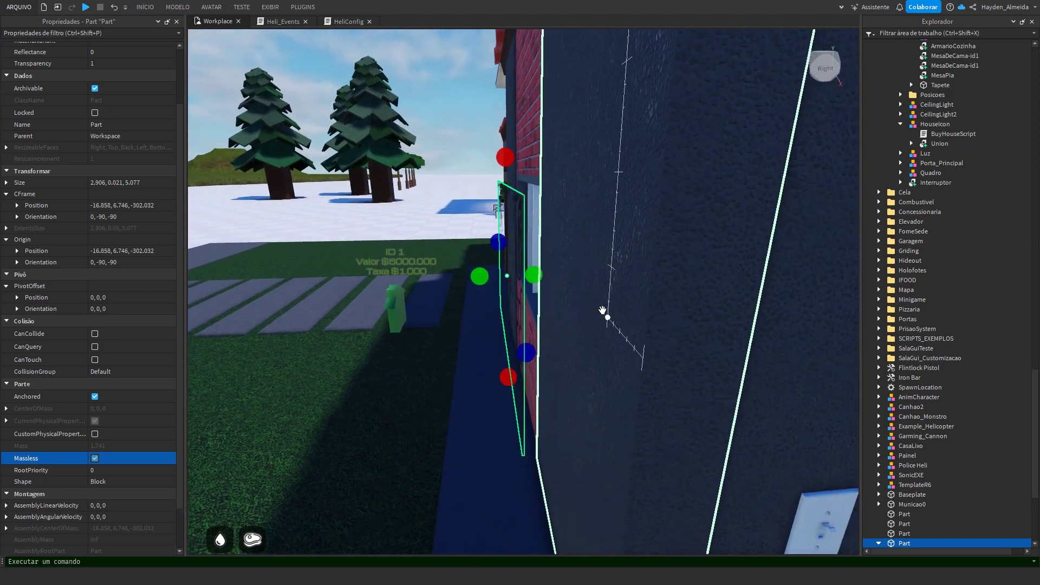
pyautogui.moveTo(583, 278); pyautogui.dragTo(614, 276)
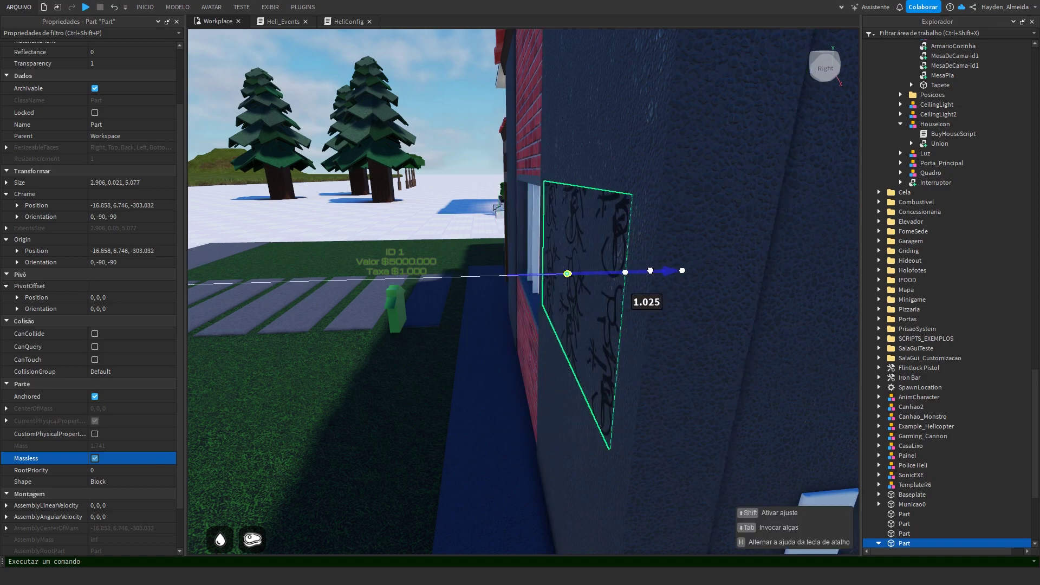
pyautogui.moveTo(650, 268); pyautogui.dragTo(650, 268)
# - Review the graffiti part's collision and appearance properties and view it on the wall from a distance
pyautogui.press('a')
pyautogui.moveTo(687, 325); pyautogui.dragTo(686, 324, button='right')
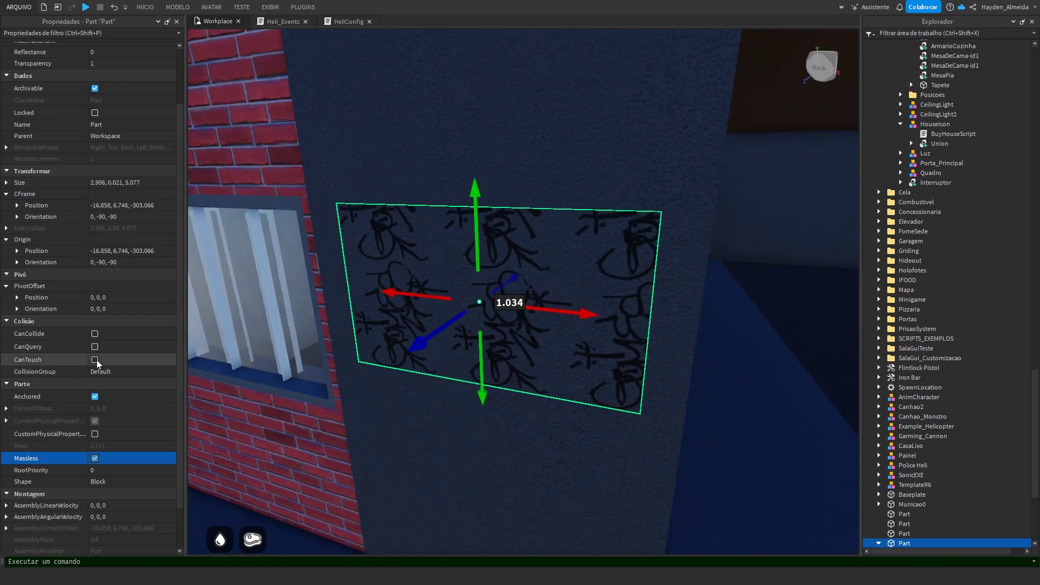
pyautogui.scroll(3, 116, 366)
pyautogui.moveTo(559, 392); pyautogui.dragTo(558, 393, button='right')
pyautogui.press('s')
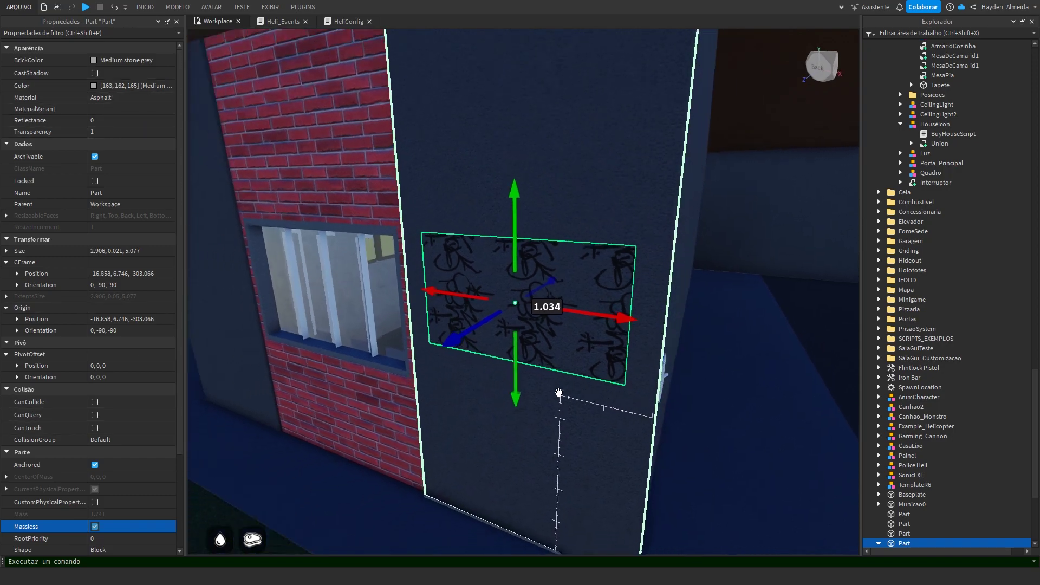
pyautogui.scroll(-8, 558, 393)
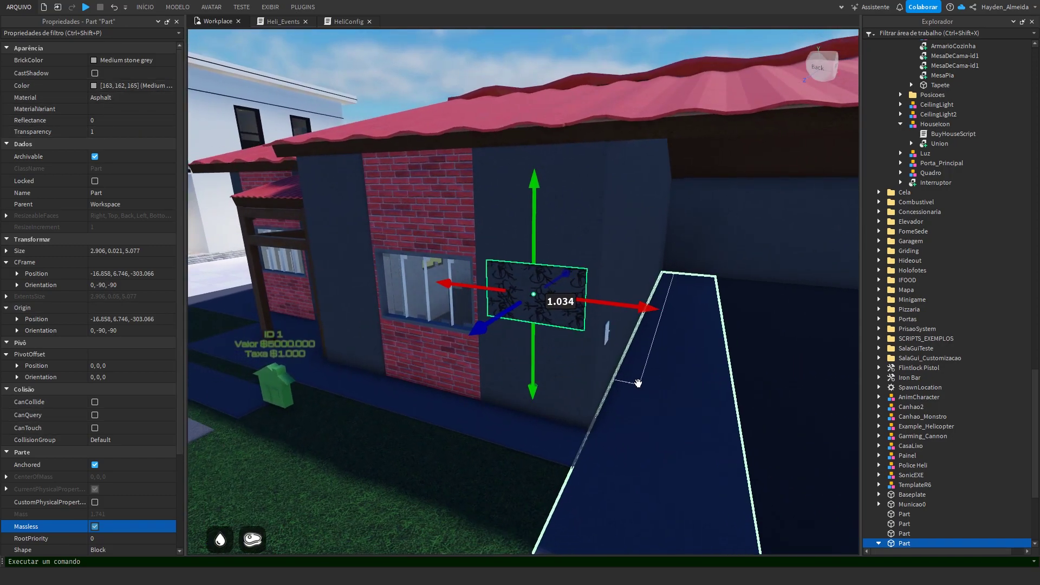
pyautogui.scroll(-5, 638, 383)
# - Clear the selection and examine the white two-storey house's facade, porch and front steps
pyautogui.click(579, 133)
pyautogui.moveTo(590, 126); pyautogui.dragTo(626, 170, button='right')
pyautogui.press('a')
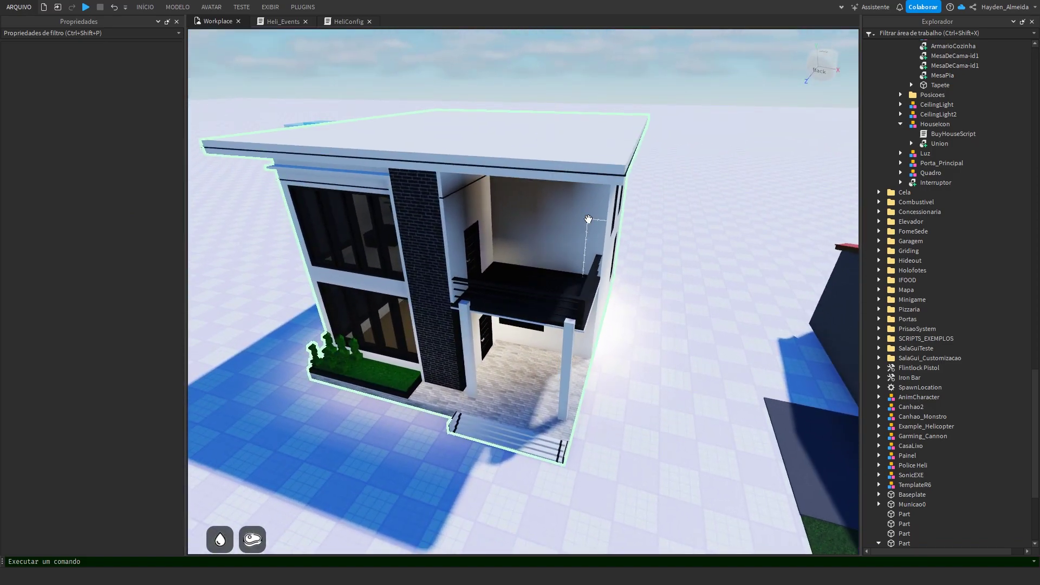
pyautogui.moveTo(689, 341); pyautogui.dragTo(689, 342, button='right')
pyautogui.press('w')
pyautogui.press('d')
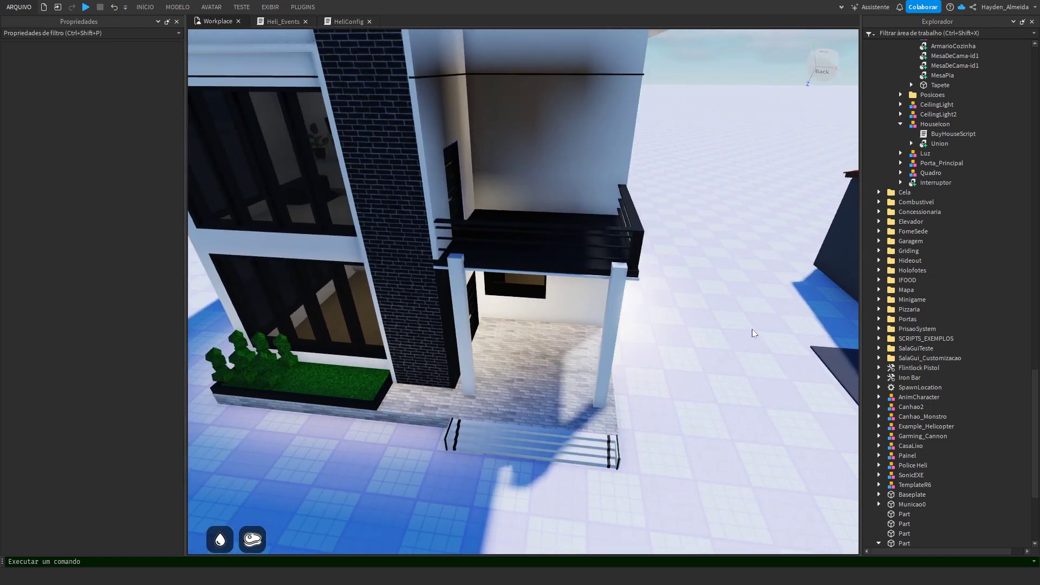
pyautogui.scroll(-5, 756, 333)
pyautogui.moveTo(668, 375); pyautogui.dragTo(668, 375, button='right')
pyautogui.moveTo(625, 376); pyautogui.dragTo(623, 376, button='right')
pyautogui.press('w')
pyautogui.press('w')
pyautogui.moveTo(611, 413); pyautogui.dragTo(611, 414, button='right')
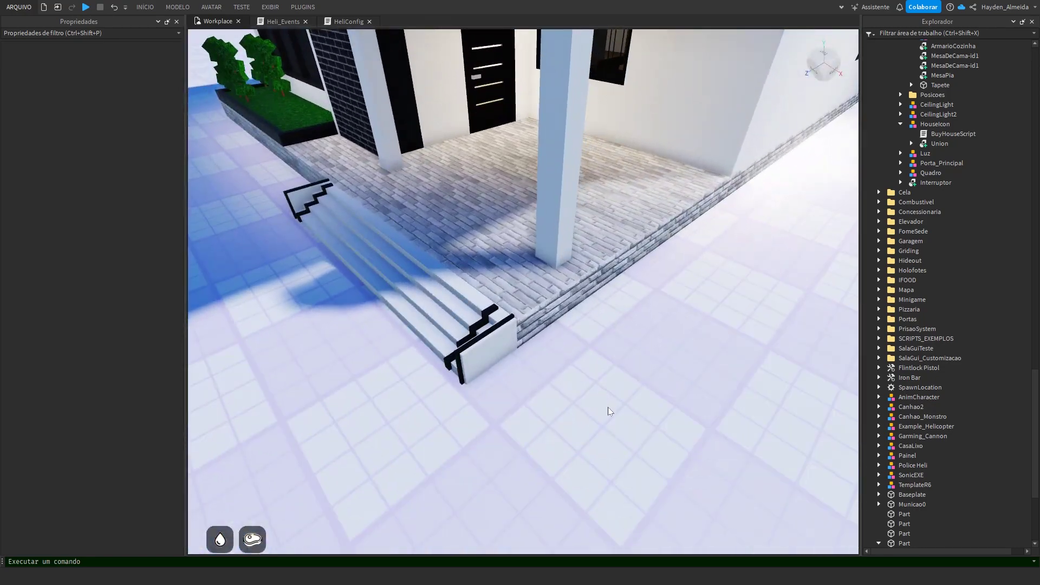
# - Select the brick base slab under the white house, disable its CanTouch and enable Massless
pyautogui.click(582, 295)
pyautogui.moveTo(671, 360); pyautogui.dragTo(671, 359, button='right')
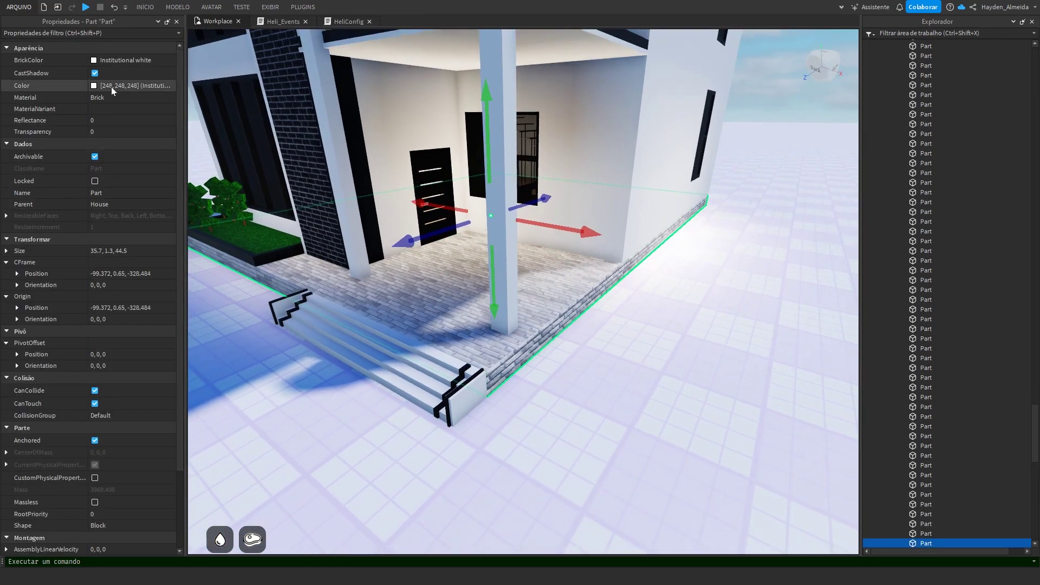
pyautogui.moveTo(641, 312); pyautogui.dragTo(469, 308, button='right')
pyautogui.press('w')
pyautogui.press('a')
pyautogui.press('a')
pyautogui.moveTo(406, 347); pyautogui.dragTo(407, 346, button='right')
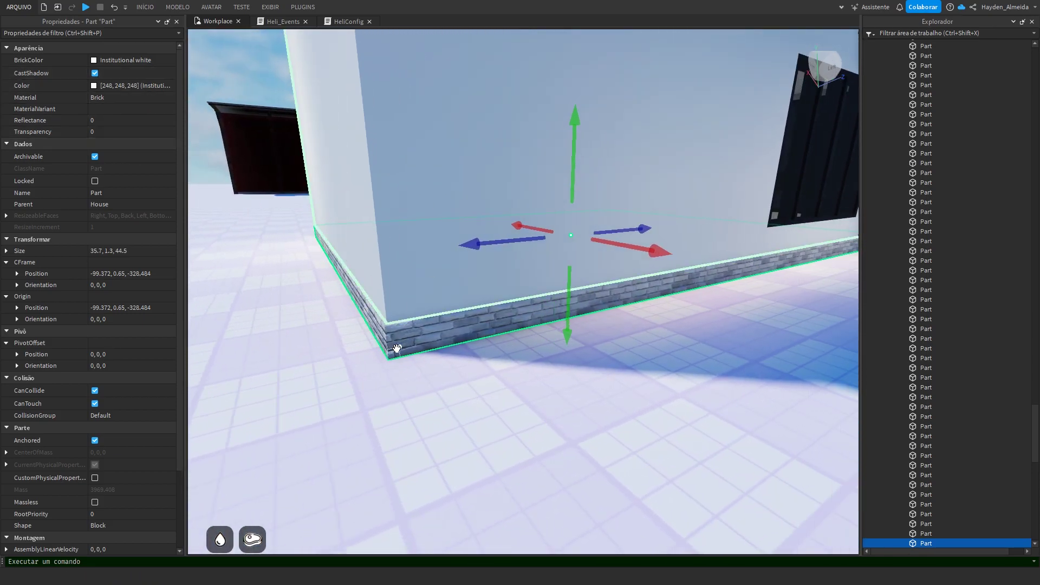
pyautogui.click(95, 404)
pyautogui.click(95, 502)
# - Select the Netflix sign on the TV inside the white house and examine its properties
pyautogui.moveTo(548, 371); pyautogui.dragTo(606, 375, button='right')
pyautogui.press('d')
pyautogui.press('w')
pyautogui.click(394, 206)
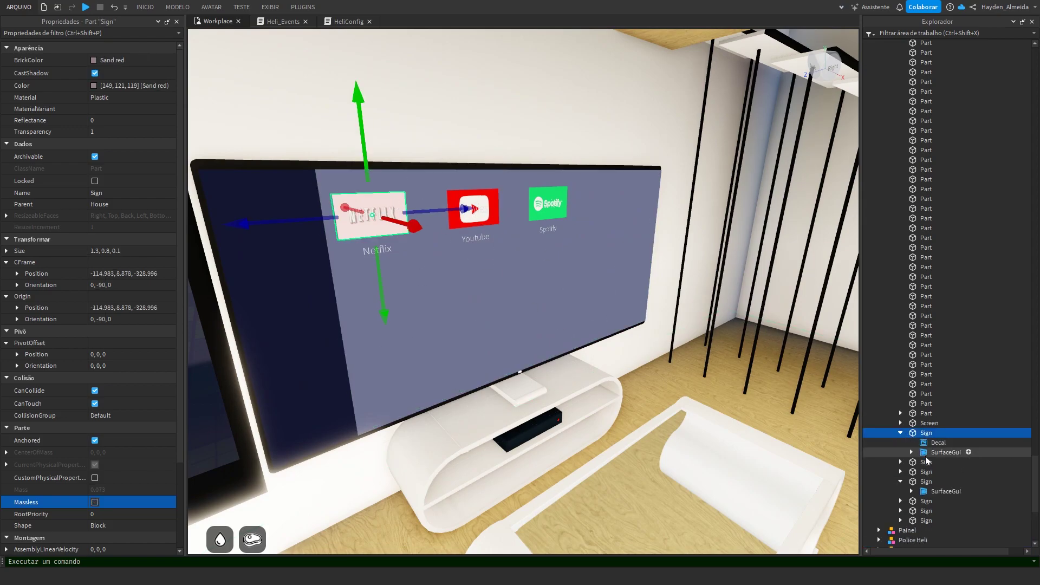
pyautogui.moveTo(569, 387); pyautogui.dragTo(569, 387, button='right')
pyautogui.press('a')
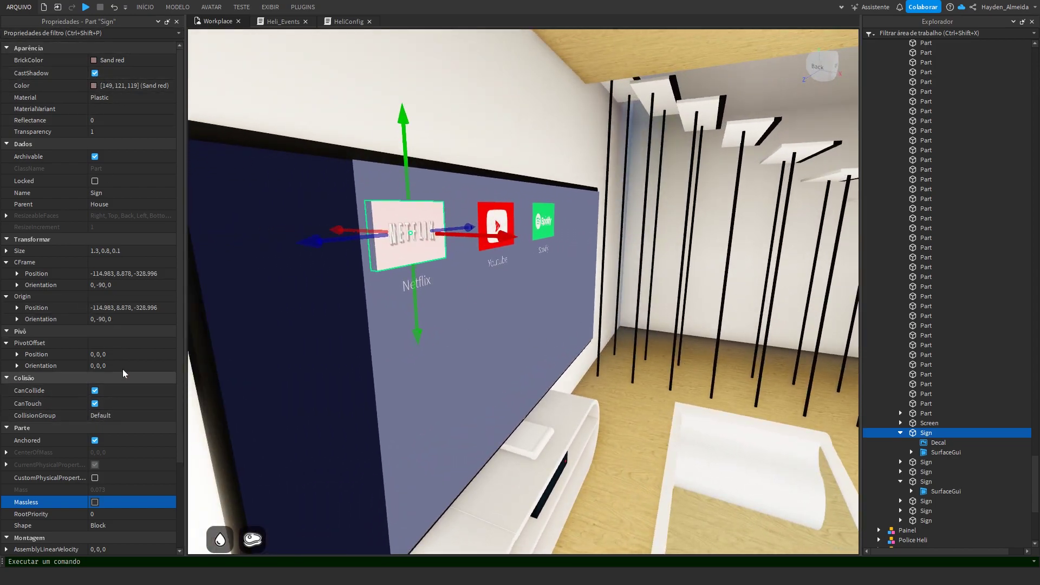
pyautogui.moveTo(652, 352); pyautogui.dragTo(651, 353, button='right')
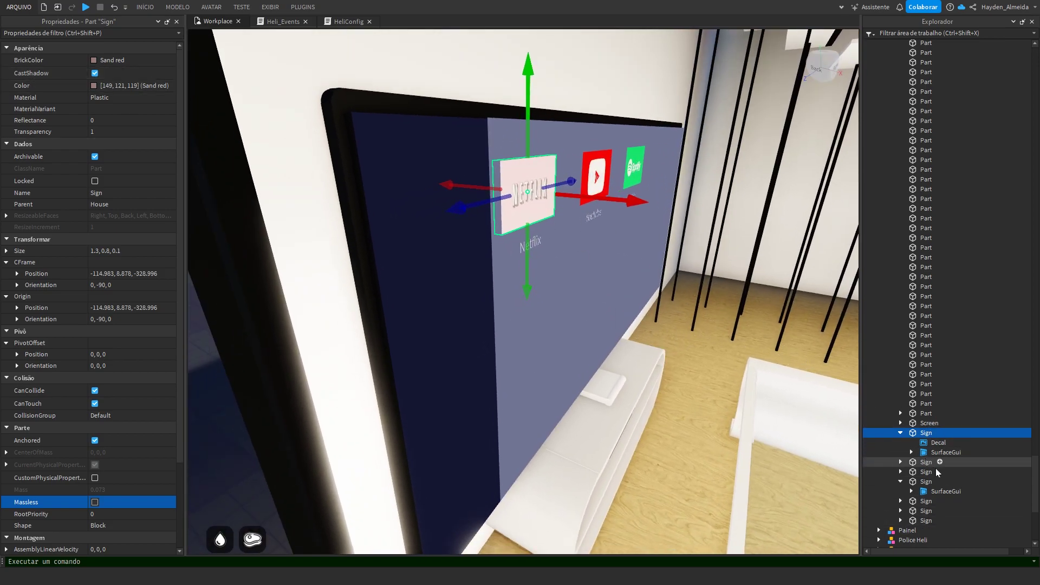
# - Select the TV's Screen part, enable CanCollide, and disable CanTouch and CastShadow
pyautogui.click(926, 423)
pyautogui.moveTo(720, 264); pyautogui.dragTo(757, 307)
pyautogui.hotkey('ctrl', 'z')
pyautogui.moveTo(741, 332); pyautogui.dragTo(729, 327, button='right')
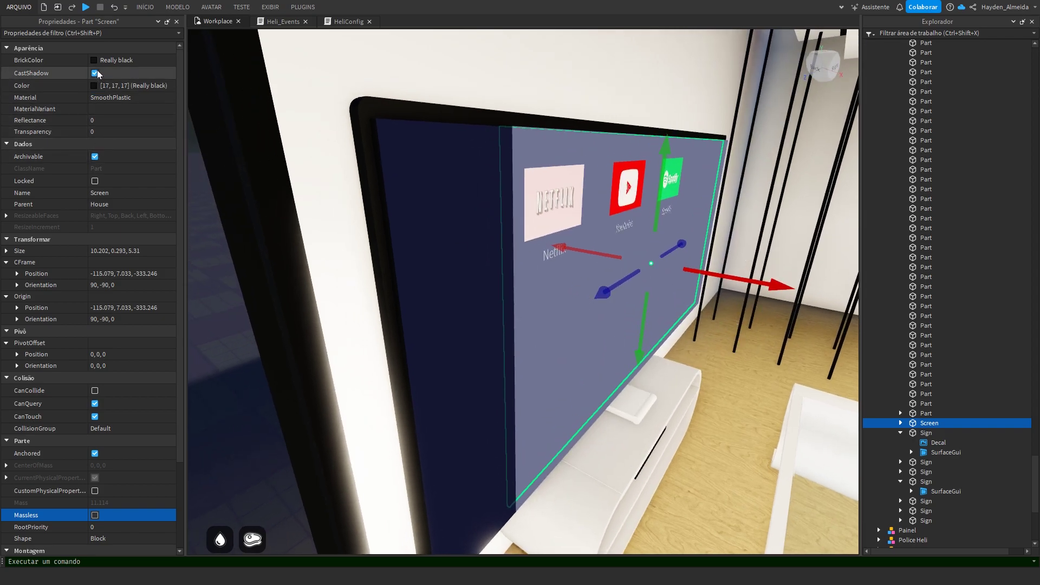
pyautogui.click(96, 391)
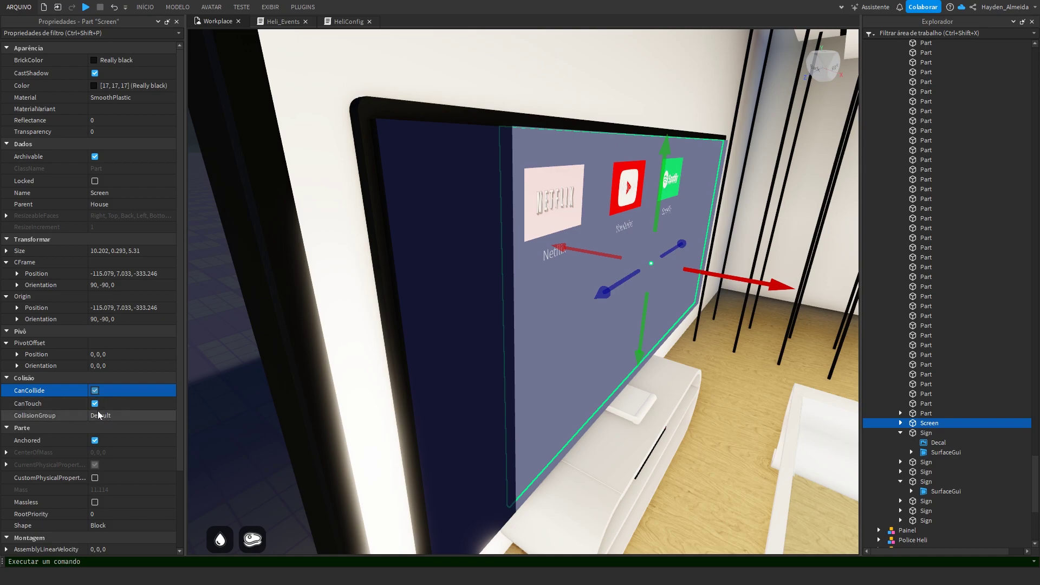
pyautogui.click(94, 404)
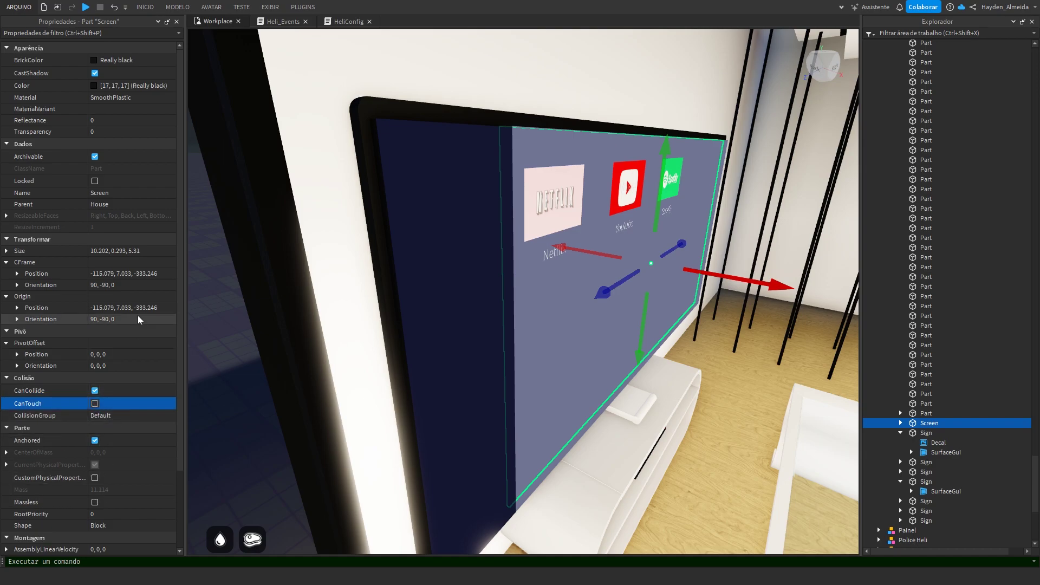
pyautogui.click(96, 74)
# - Select the Netflix sign, disable CastShadow, CanCollide, CanQuery and CanTouch, and enable Massless
pyautogui.press('d')
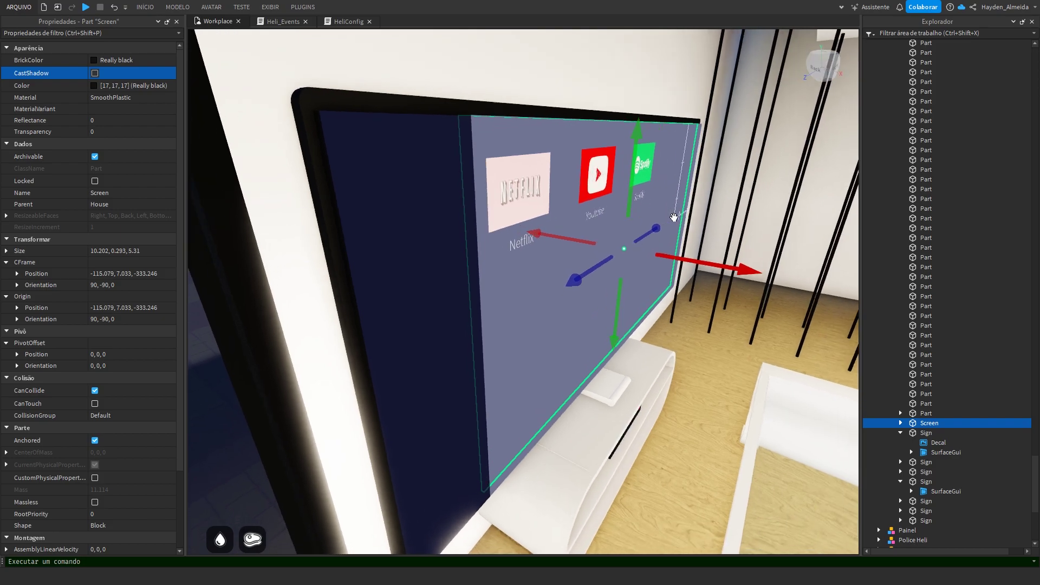
pyautogui.click(921, 433)
pyautogui.moveTo(609, 205); pyautogui.dragTo(697, 249)
pyautogui.hotkey('ctrl', 'z')
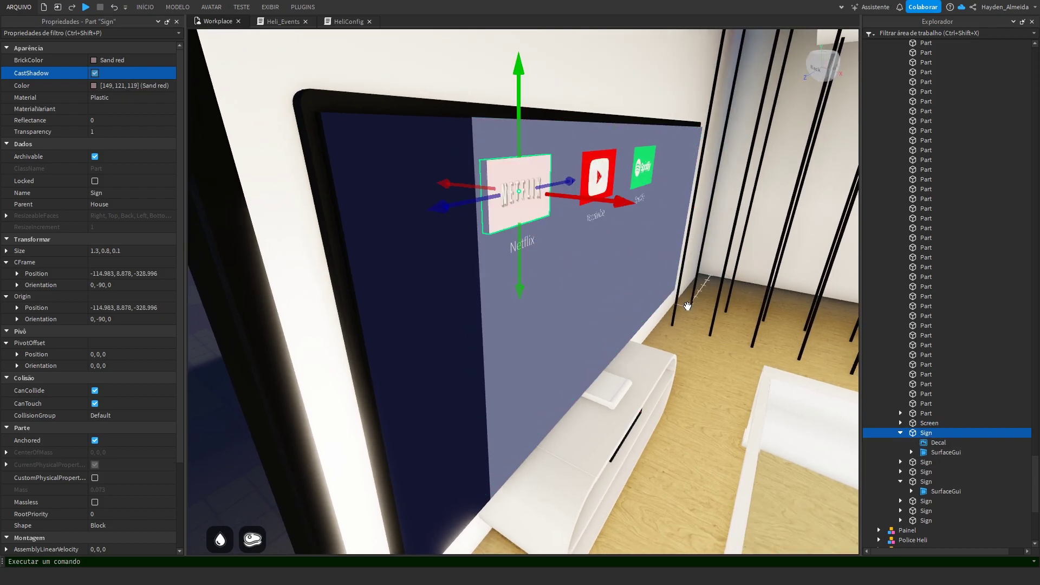
pyautogui.click(105, 404)
pyautogui.click(95, 390)
pyautogui.click(94, 403)
pyautogui.click(94, 417)
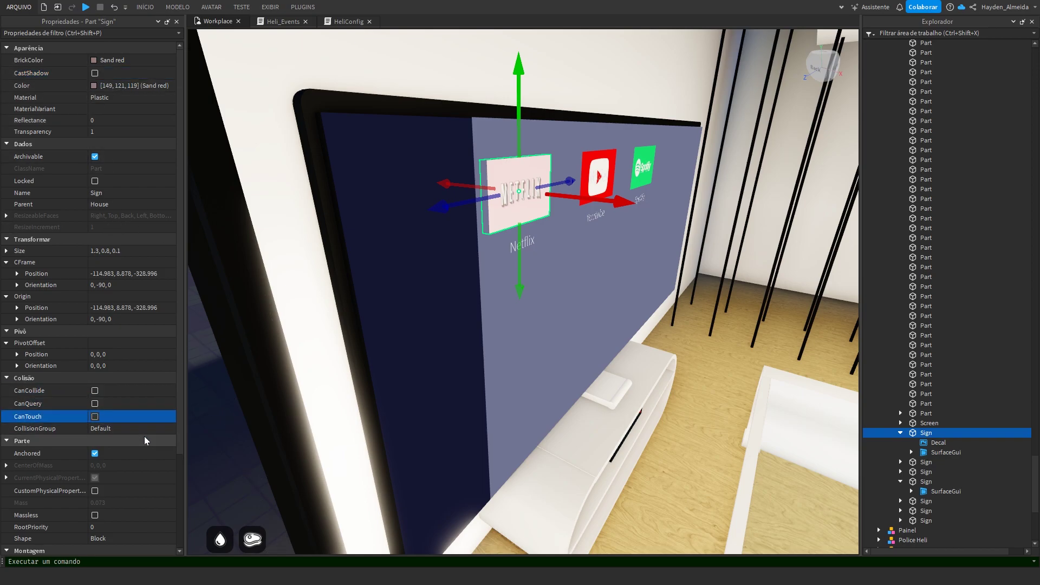
pyautogui.click(96, 515)
# - Examine the Netflix sign on the TV from several angles and look into its SurfaceGui contents
pyautogui.moveTo(609, 331)
pyautogui.mouseDown(button='right')
pyautogui.moveTo(605, 343)
pyautogui.moveTo(608, 332)
pyautogui.mouseUp(button='right')
pyautogui.press('d')
pyautogui.moveTo(547, 353); pyautogui.dragTo(549, 359, button='right')
pyautogui.press('a')
pyautogui.press('d')
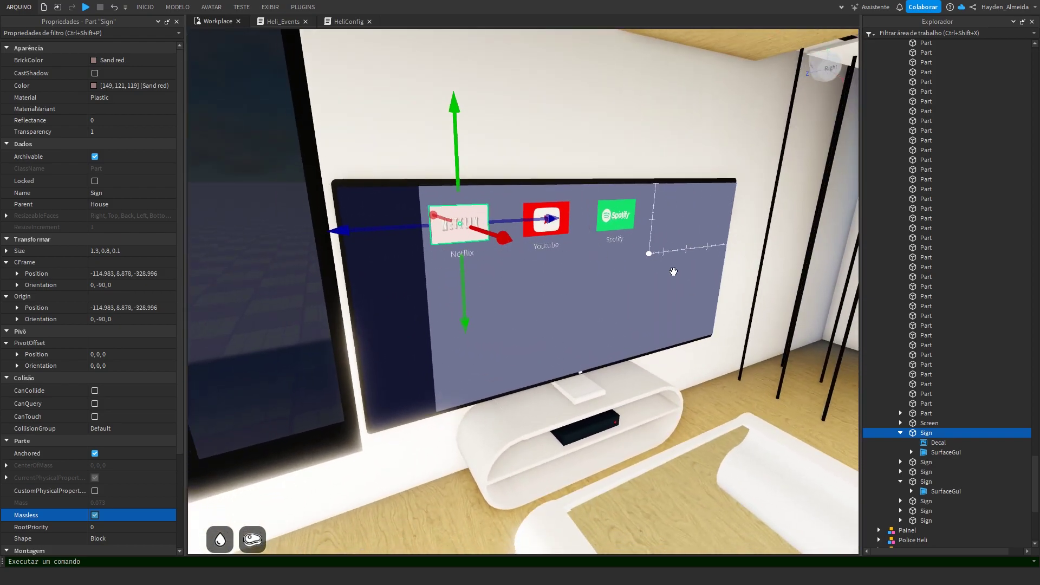
pyautogui.click(911, 452)
pyautogui.click(911, 452)
# - Look over the white house's furnished interior, clear the selection and view both houses from outside
pyautogui.moveTo(551, 362); pyautogui.dragTo(549, 363, button='right')
pyautogui.press('w')
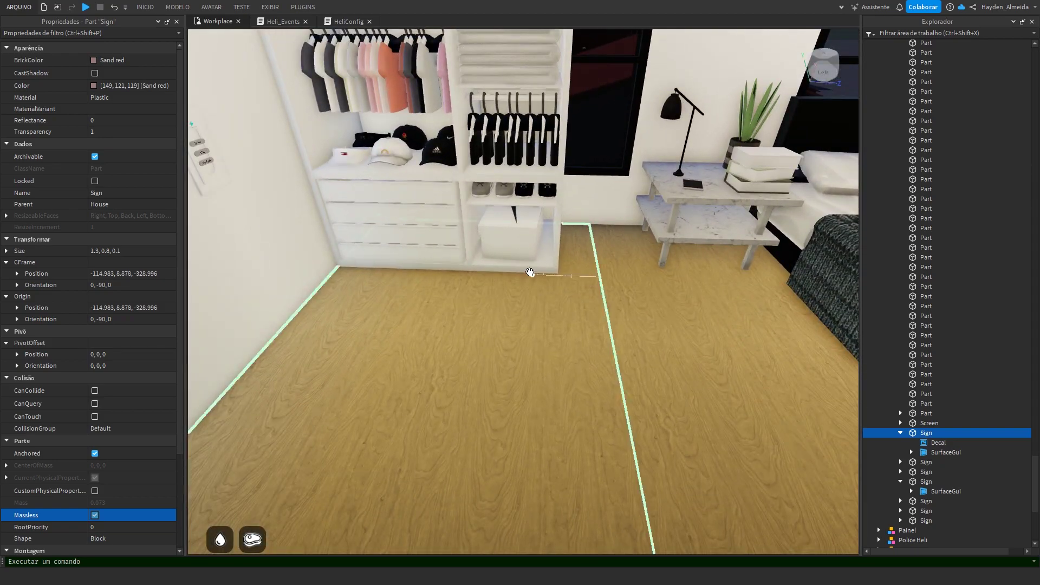
pyautogui.press('s')
pyautogui.moveTo(632, 345); pyautogui.dragTo(633, 350, button='right')
pyautogui.press('s')
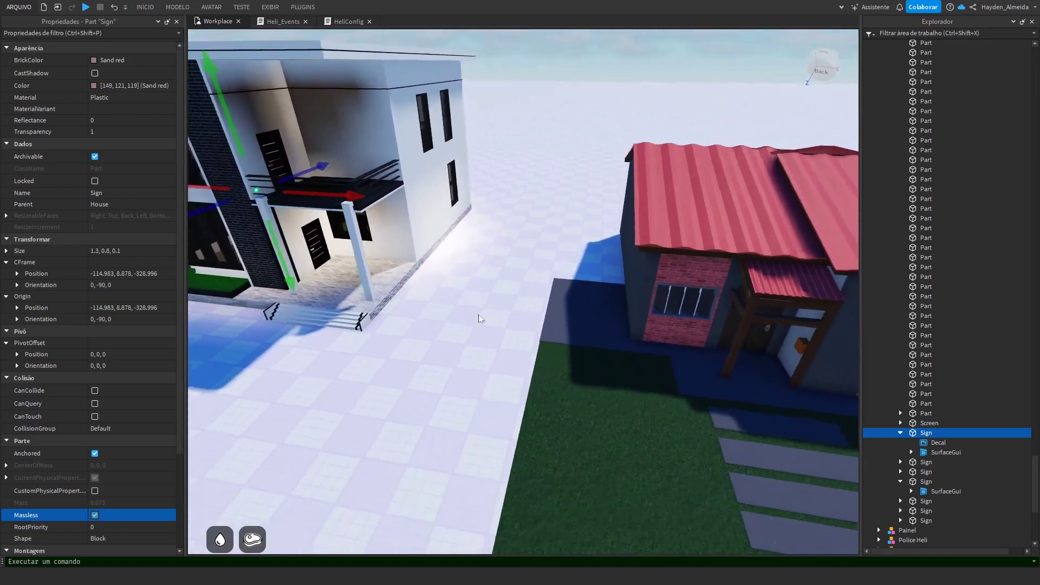
pyautogui.click(482, 319)
pyautogui.press('d')
pyautogui.press('w')
pyautogui.moveTo(545, 335); pyautogui.dragTo(544, 333, button='right')
pyautogui.press('w')
pyautogui.press('s')
pyautogui.moveTo(448, 305); pyautogui.dragTo(448, 306, button='right')
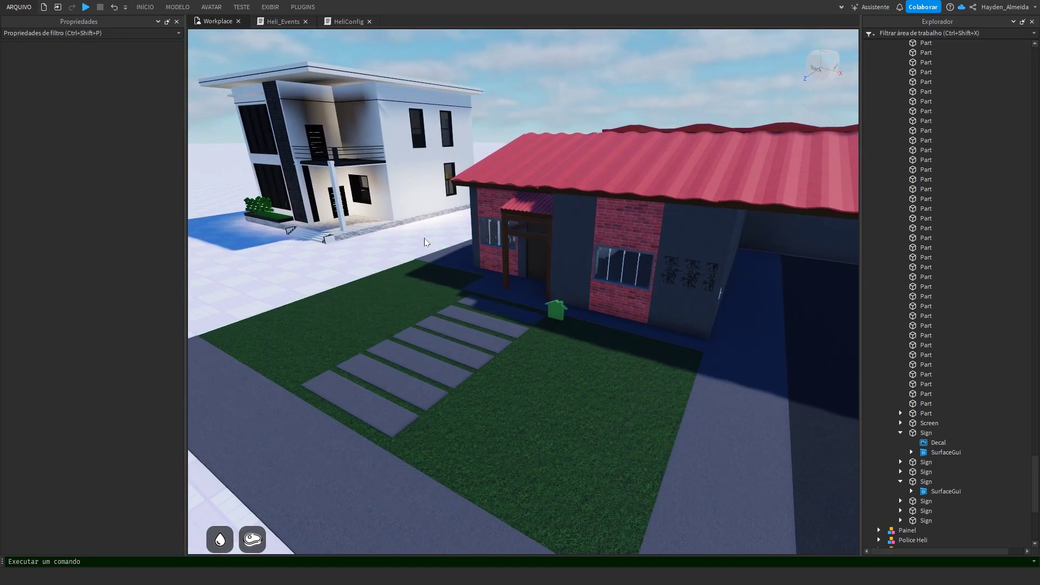
pyautogui.moveTo(424, 237); pyautogui.dragTo(425, 240, button='right')
pyautogui.press('s')
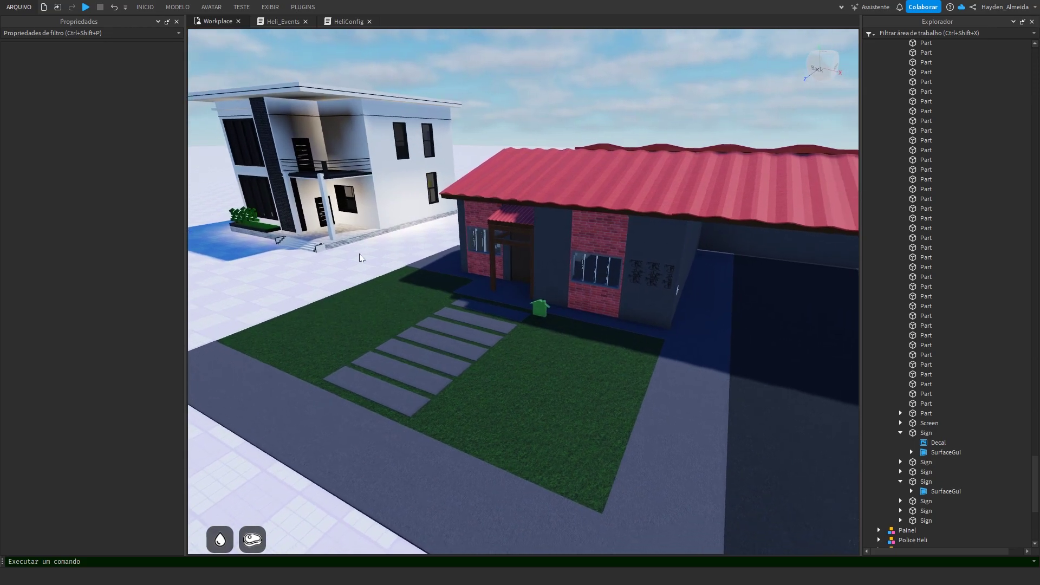
pyautogui.press('d')
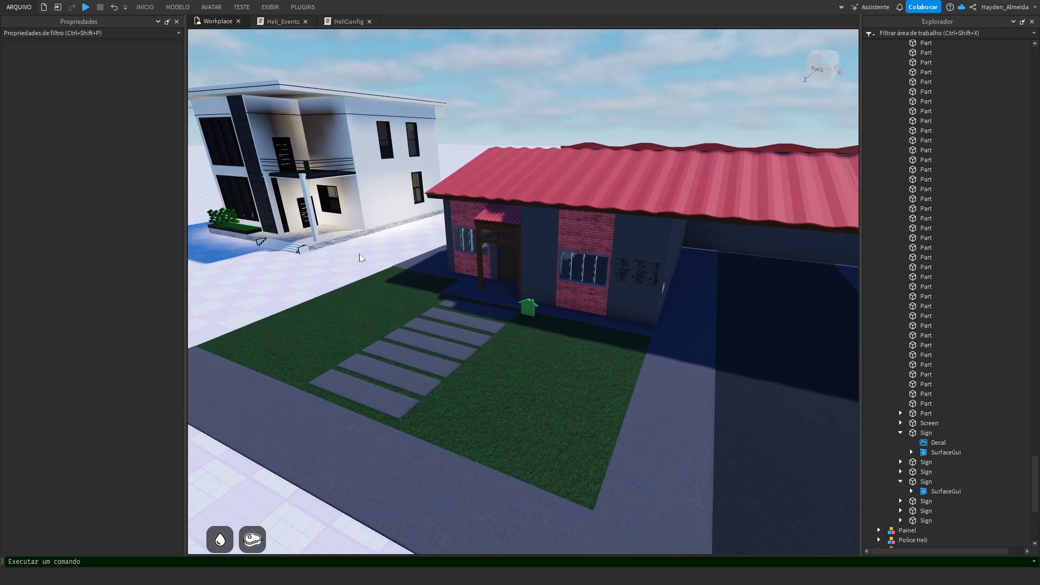